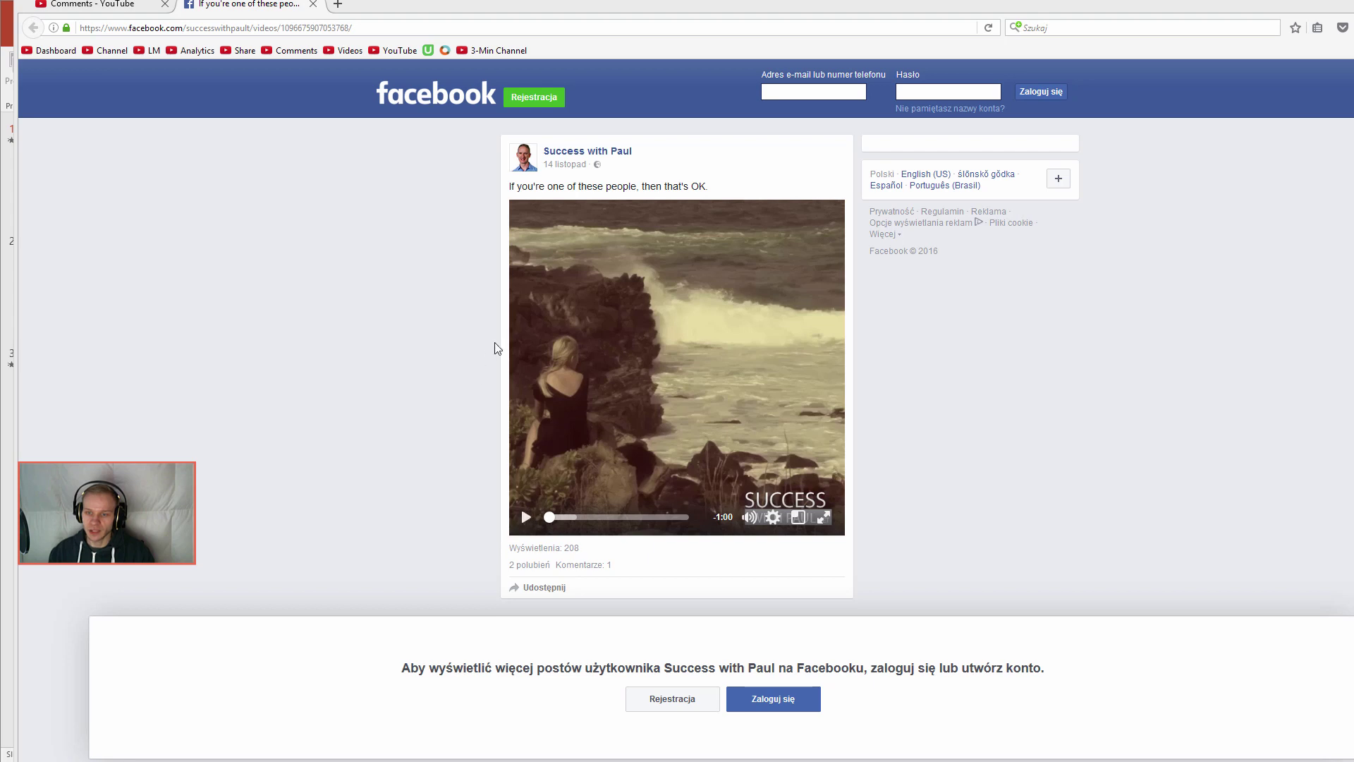
Step: Play the Facebook quote video briefly and pause it at 0:52 remaining
left_click(525, 518)
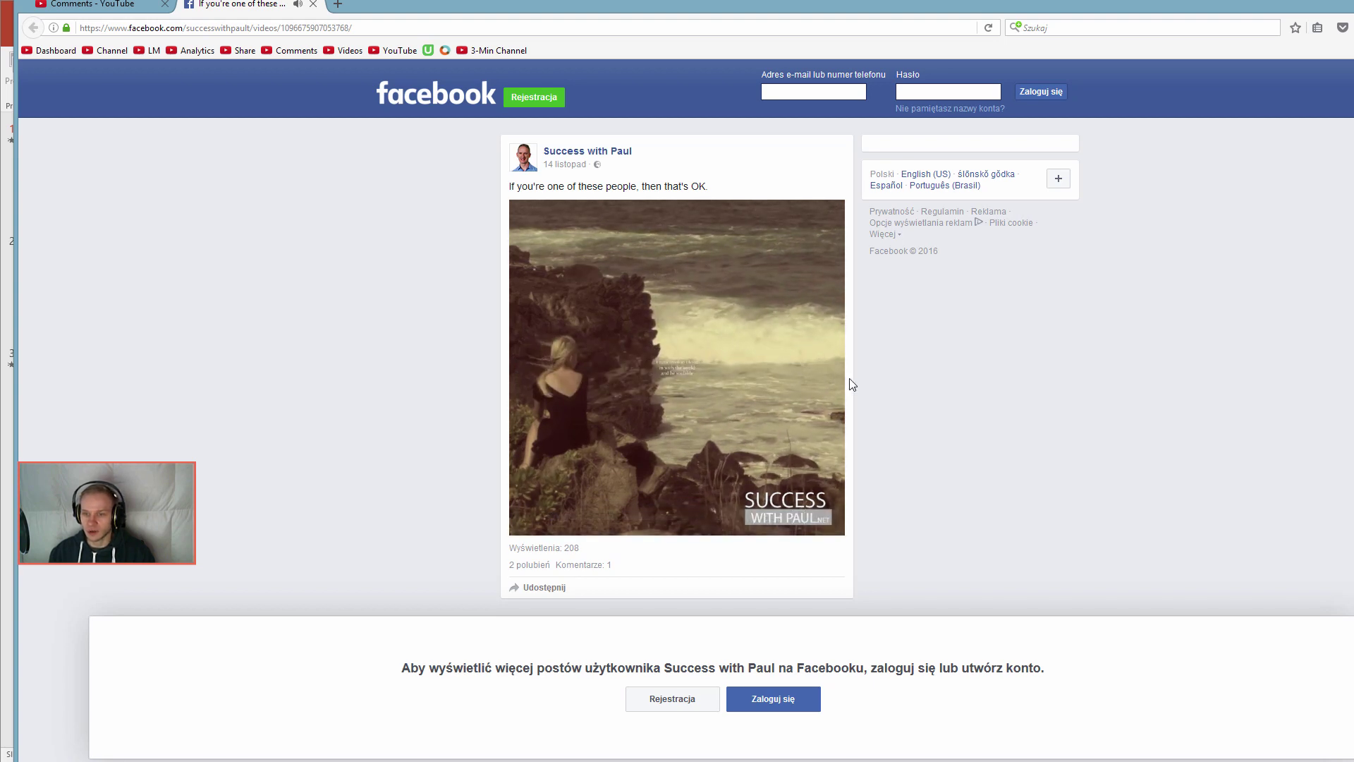
left_click(554, 504)
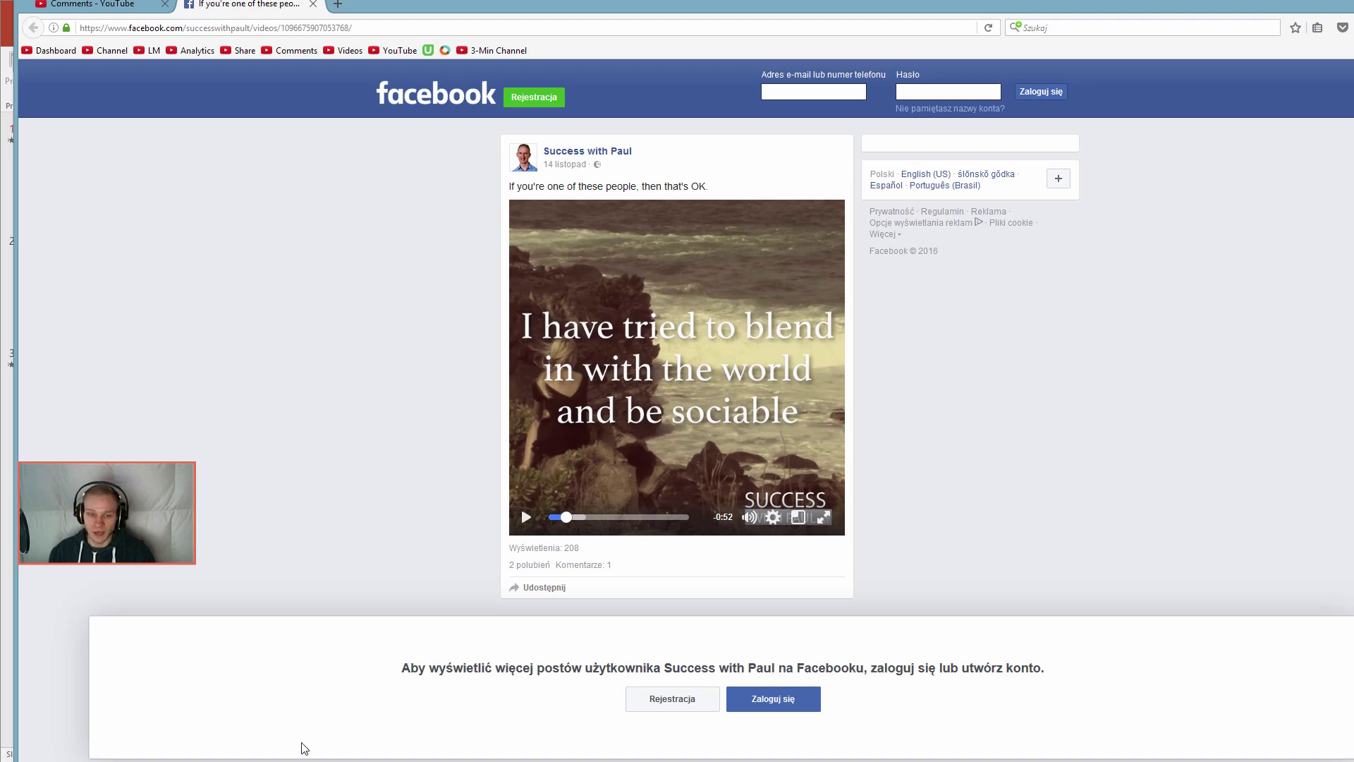
Step: Switch to PowerPoint and browse slides 2 and 3 before returning to title slide 1
key("alt+Tab")
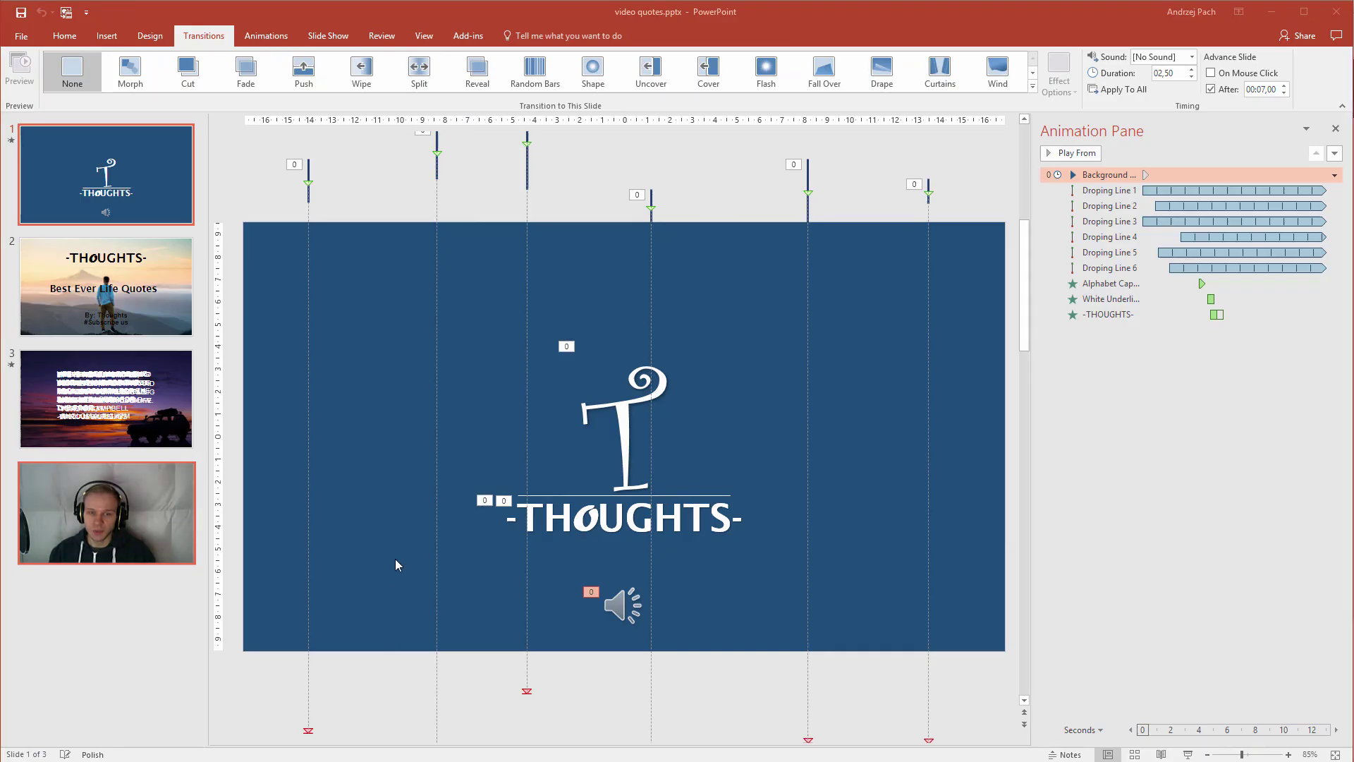
scroll(395, 559, "up", 1)
left_click(153, 286)
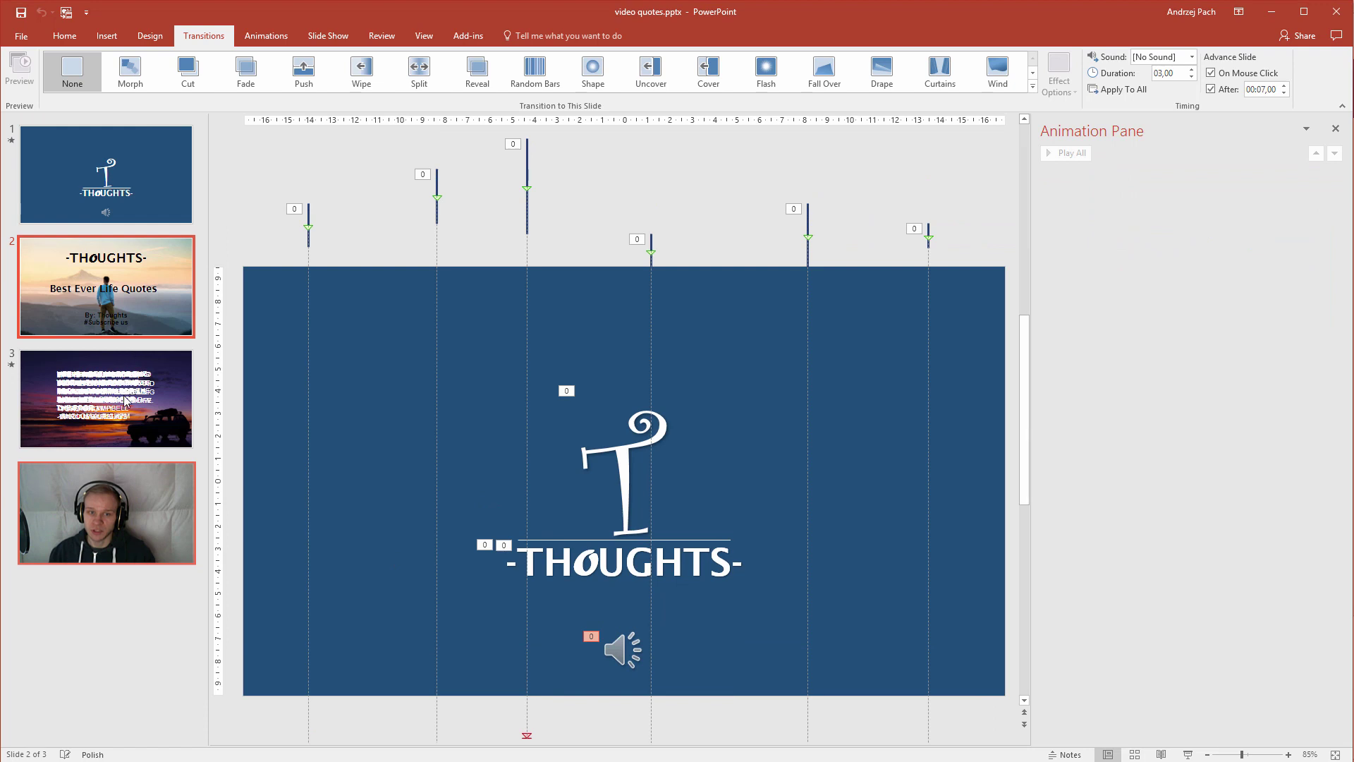
left_click(126, 397)
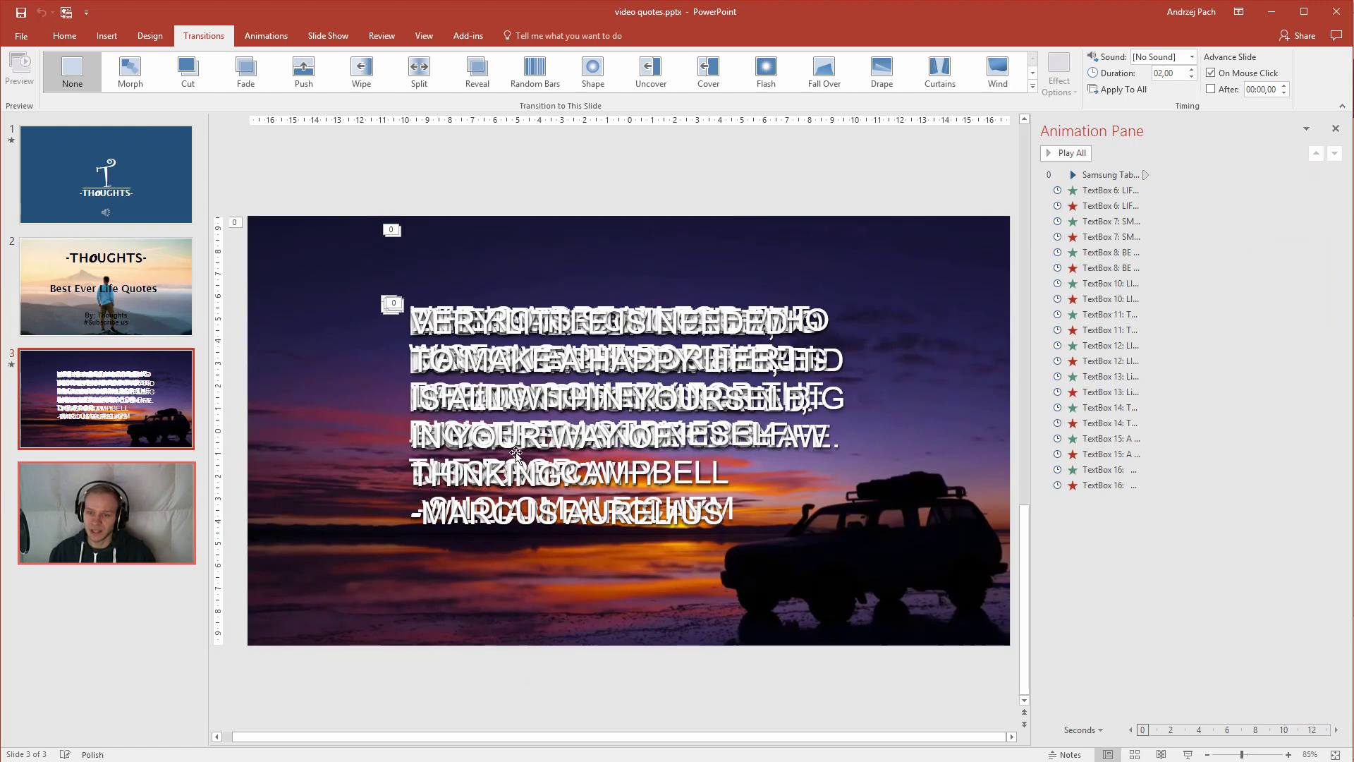
left_click(104, 186)
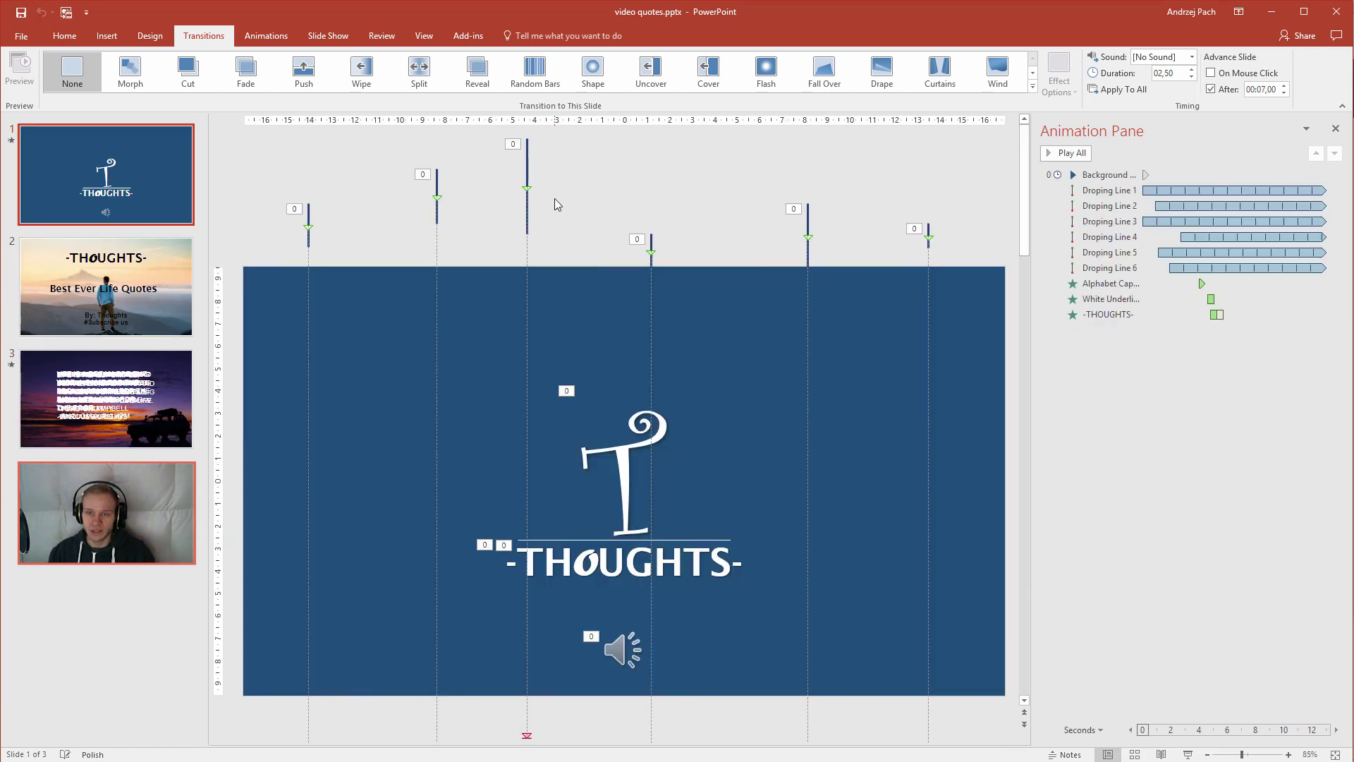
Step: Preview slide 1's animations with Play All, then show slide 2, 'Best Ever Life Quotes'
left_click(1079, 153)
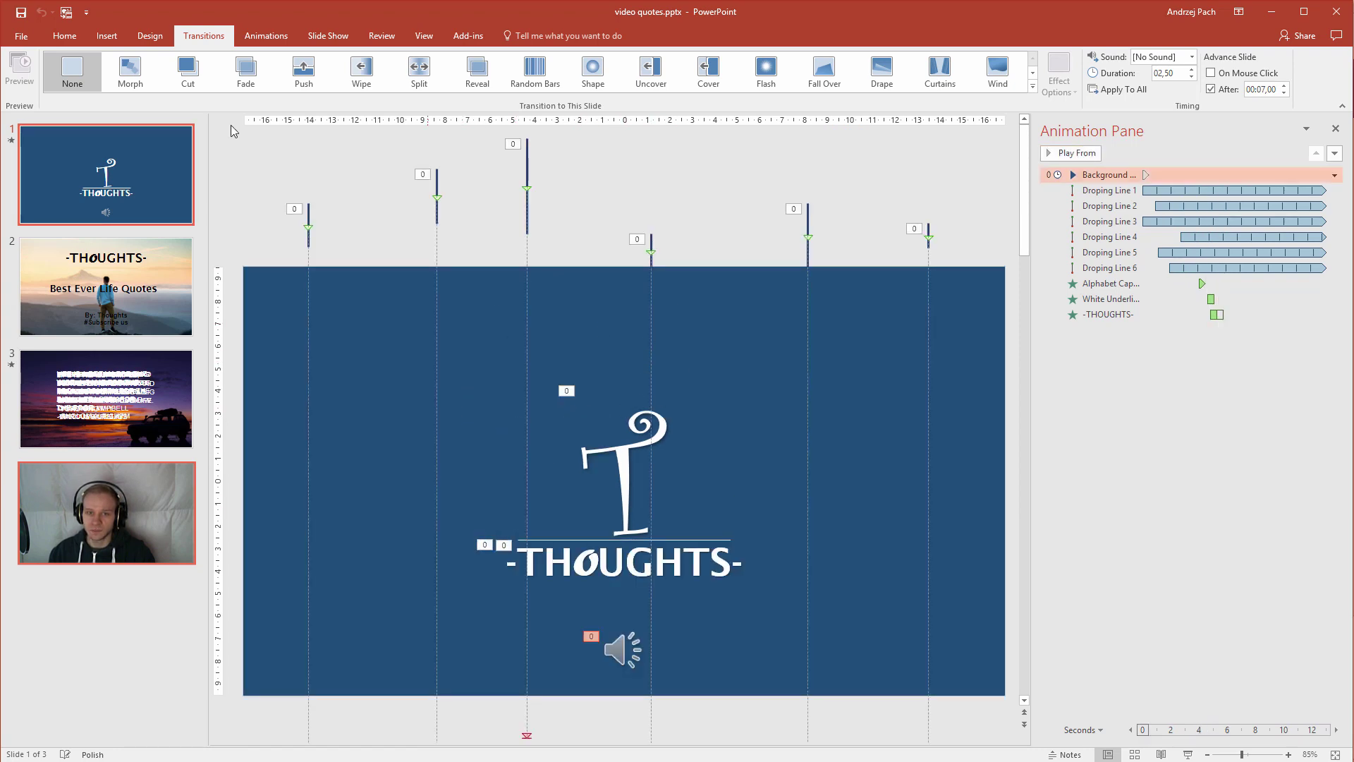
left_click(266, 36)
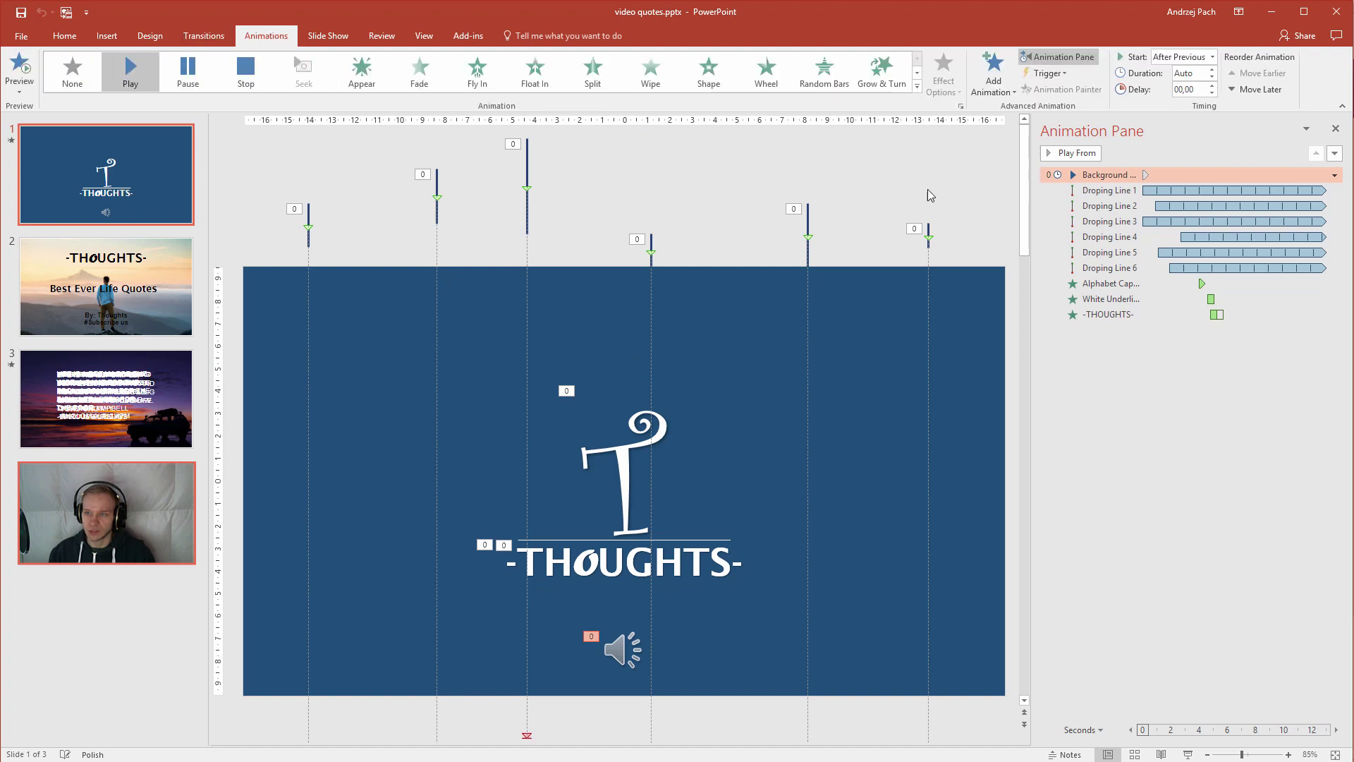
left_click(204, 36)
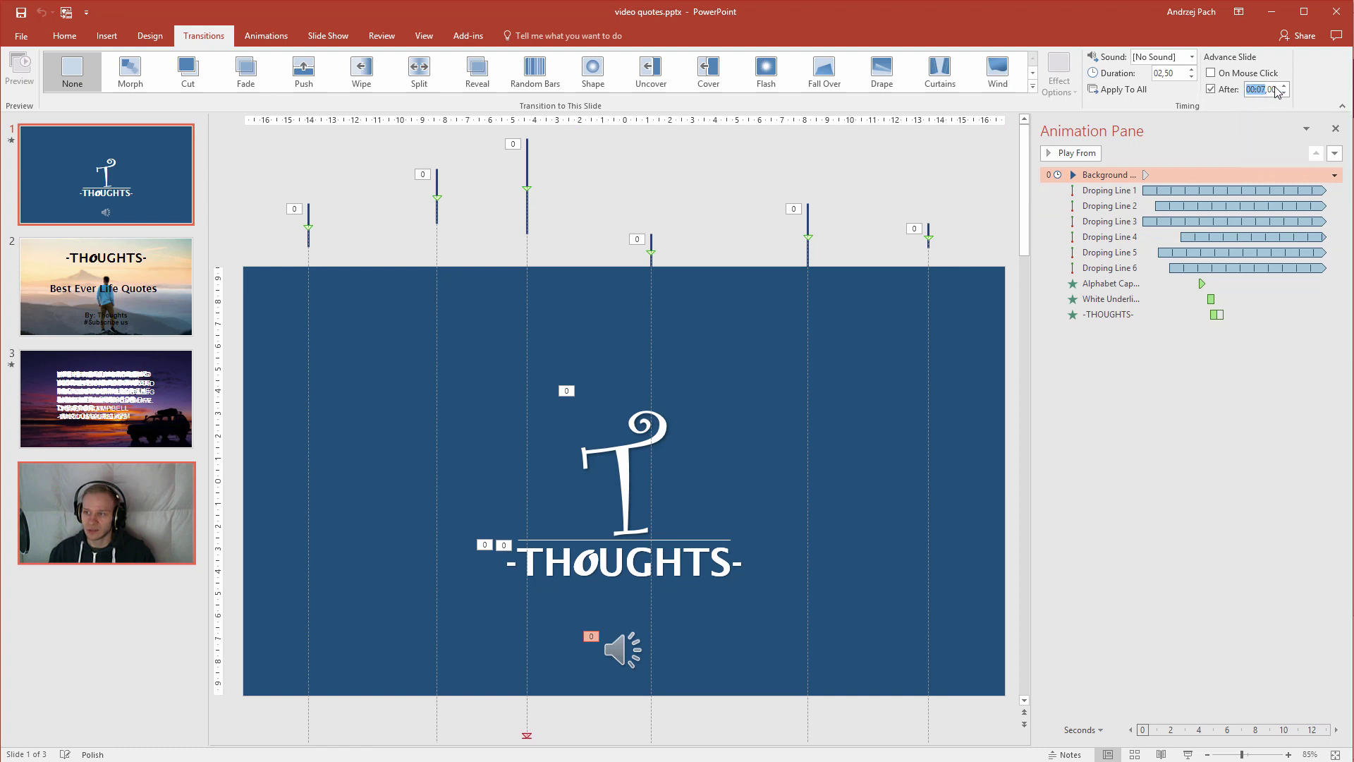
left_click(119, 286)
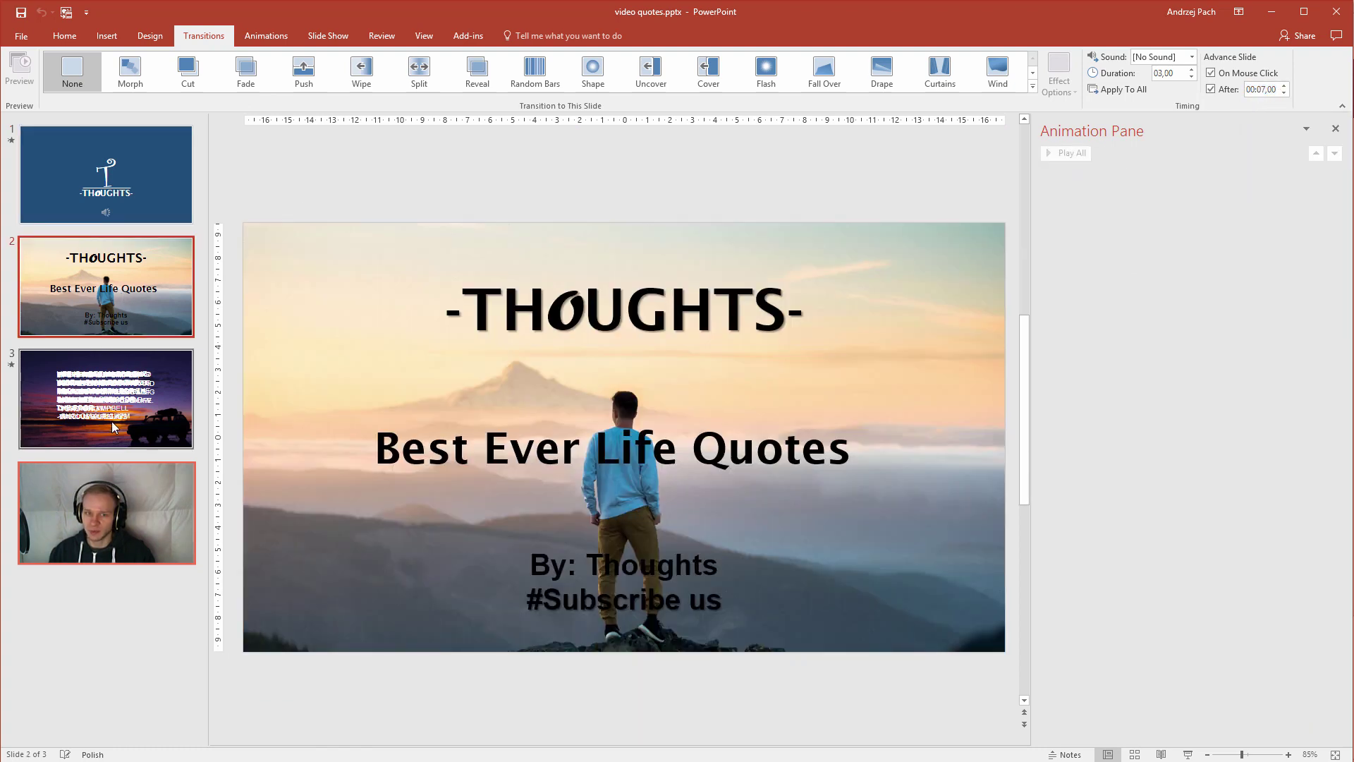
Step: Scrub through slide 3's background sunset video and view its With Previous Play animation
left_click(112, 421)
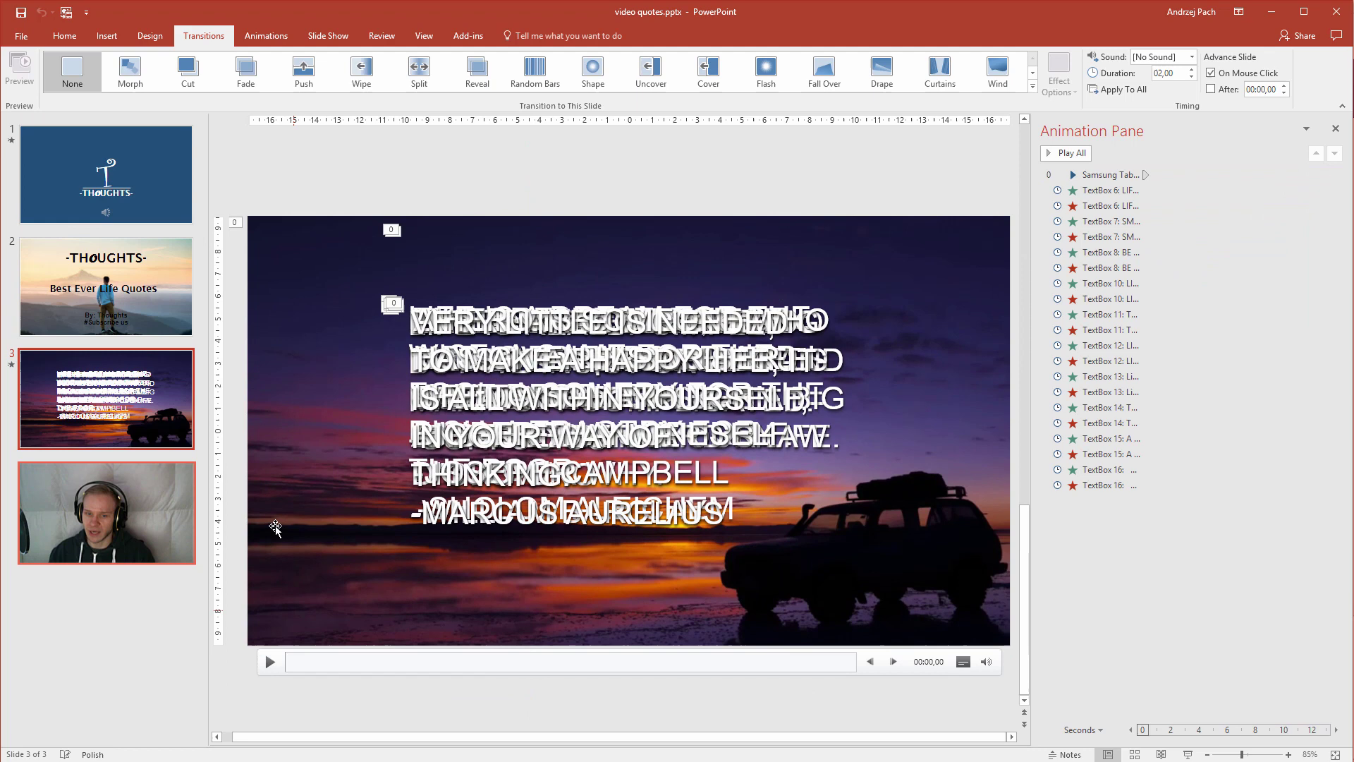
left_click(283, 484)
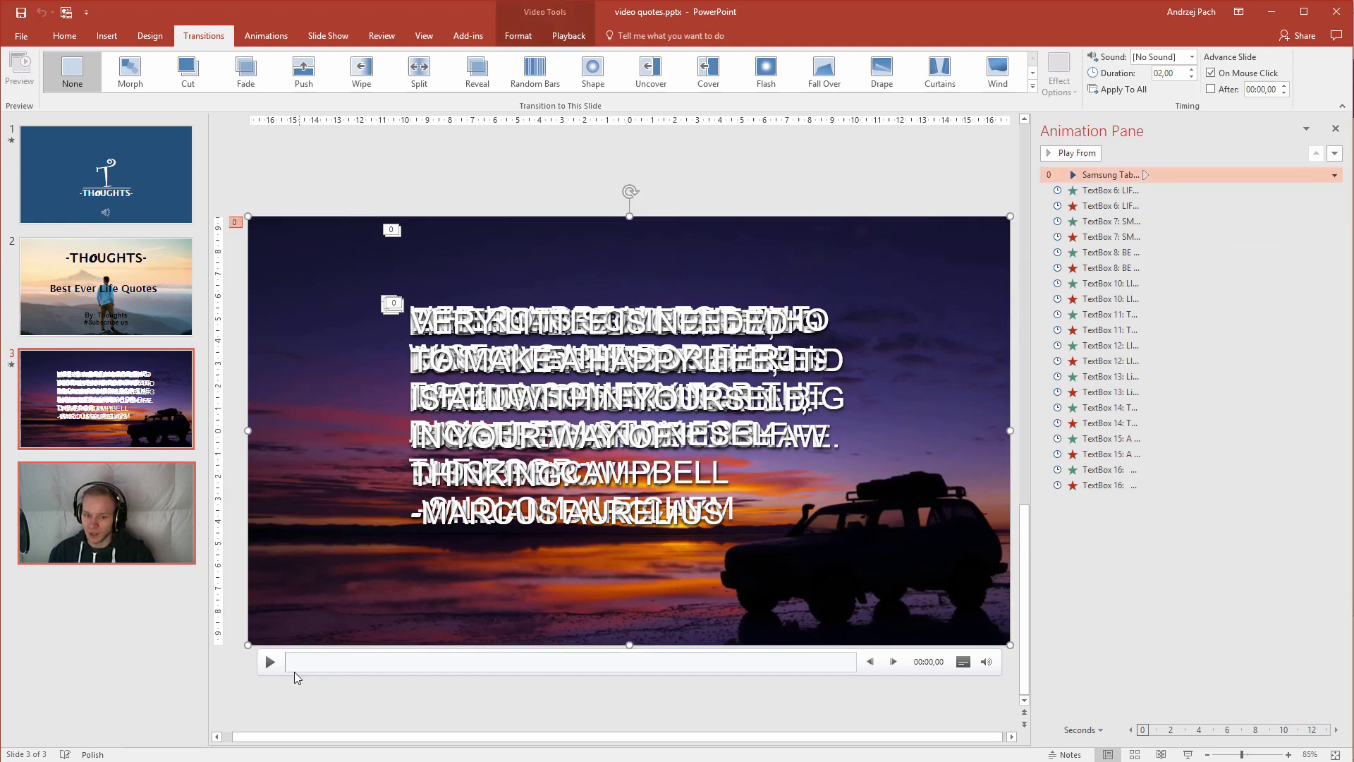
left_click_drag(350, 667, 247, 665)
left_click(474, 731)
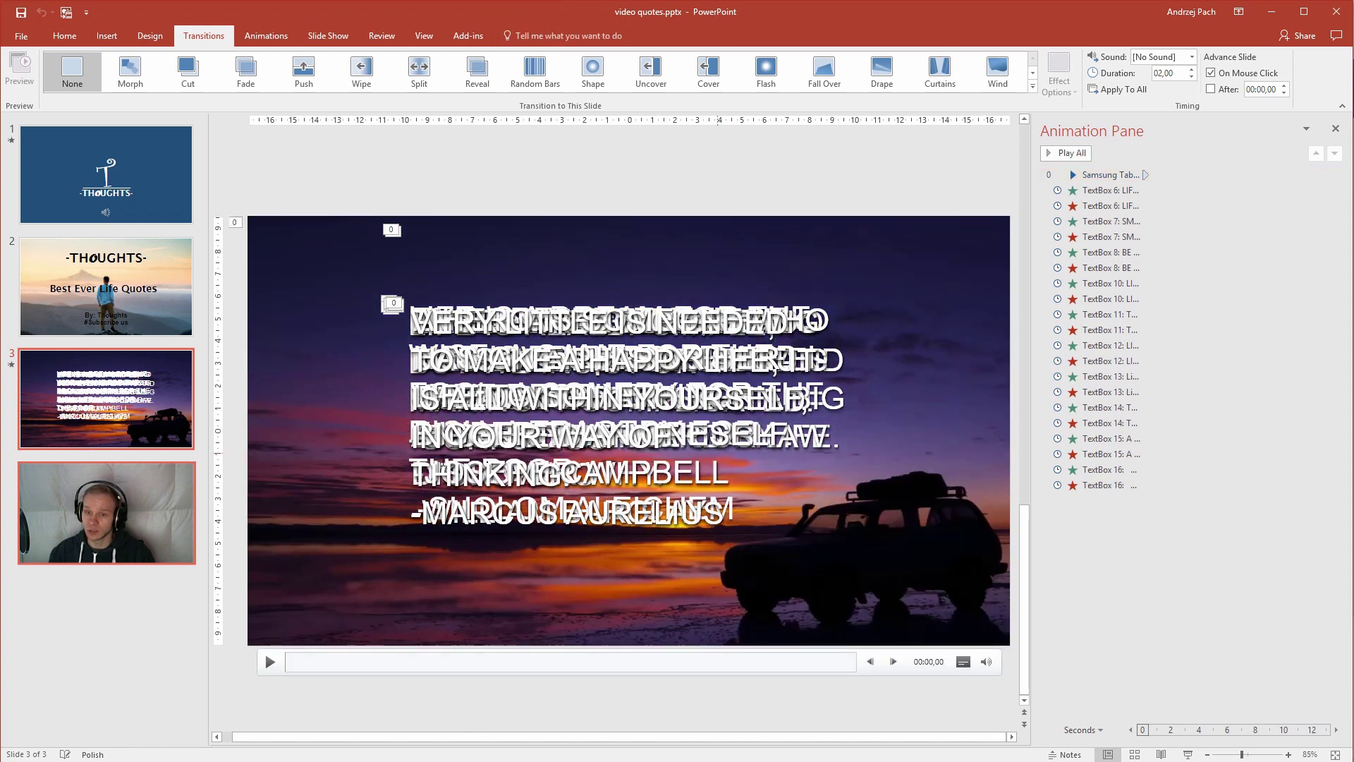
left_click(287, 429)
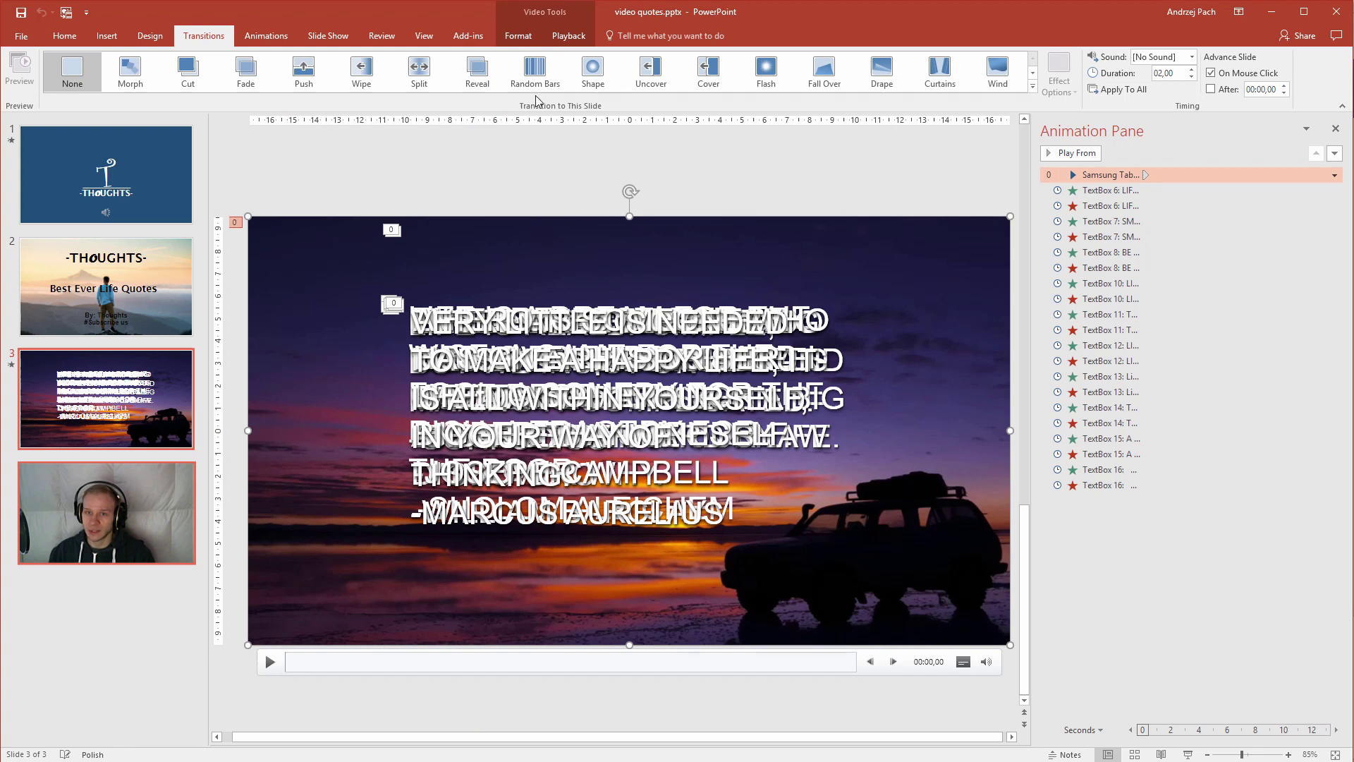
left_click(250, 36)
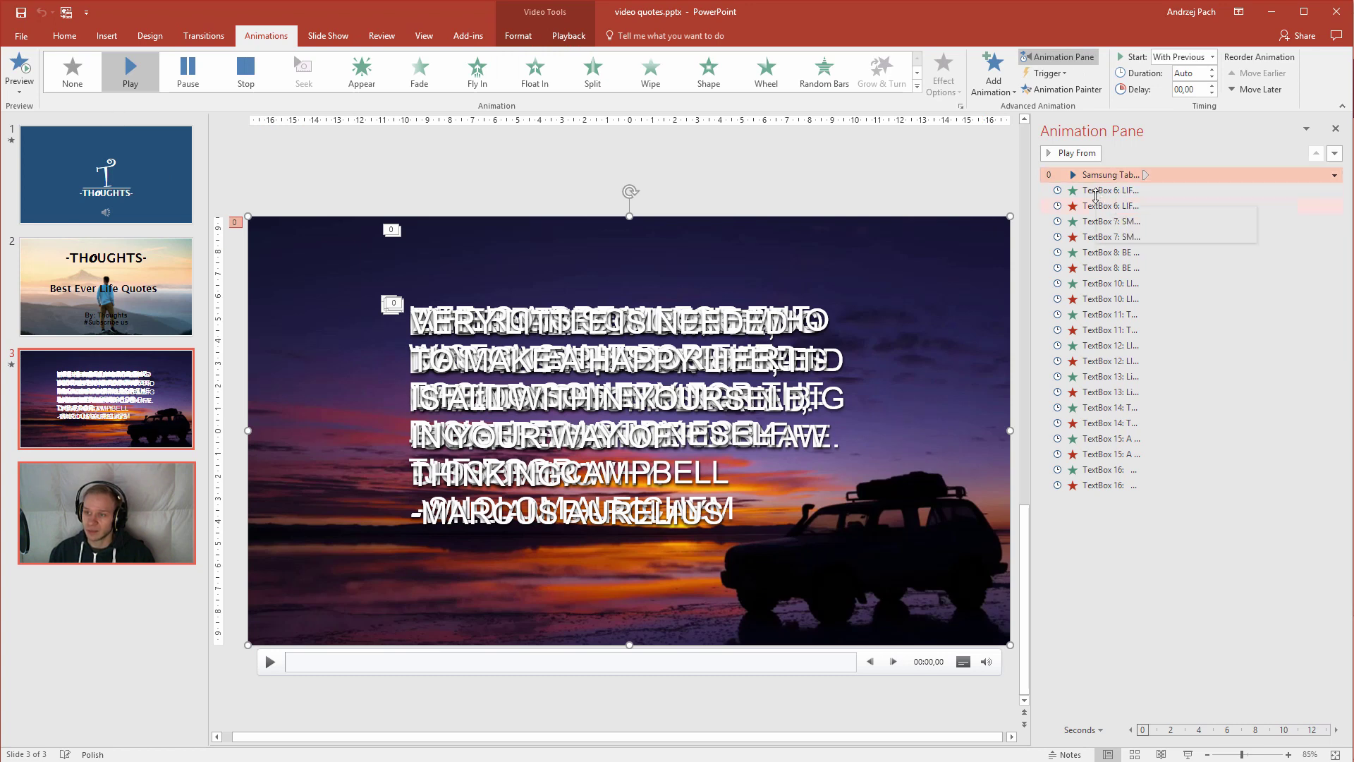
Step: Widen the Animation Pane and inspect the video Play and TextBox 6 and 7 fade timings
left_click(1095, 195)
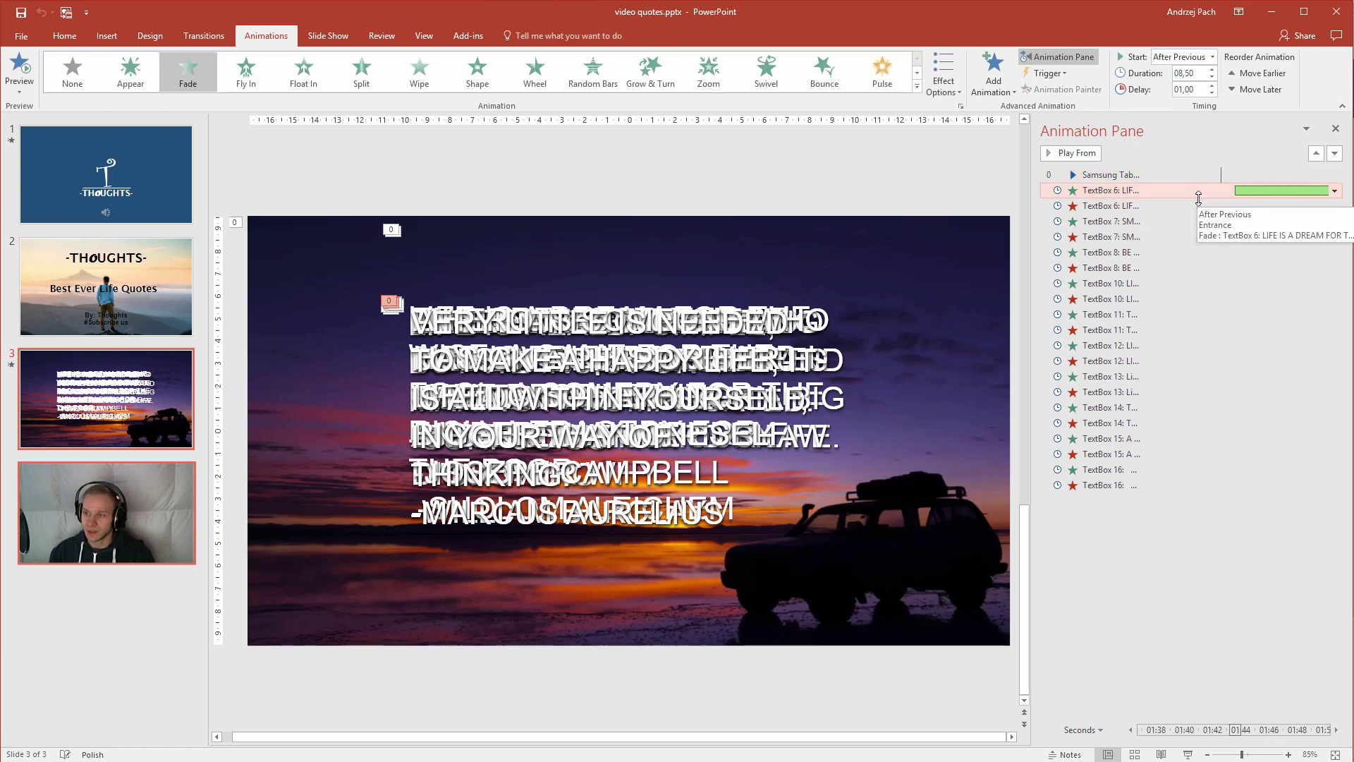
left_click_drag(1031, 205, 790, 205)
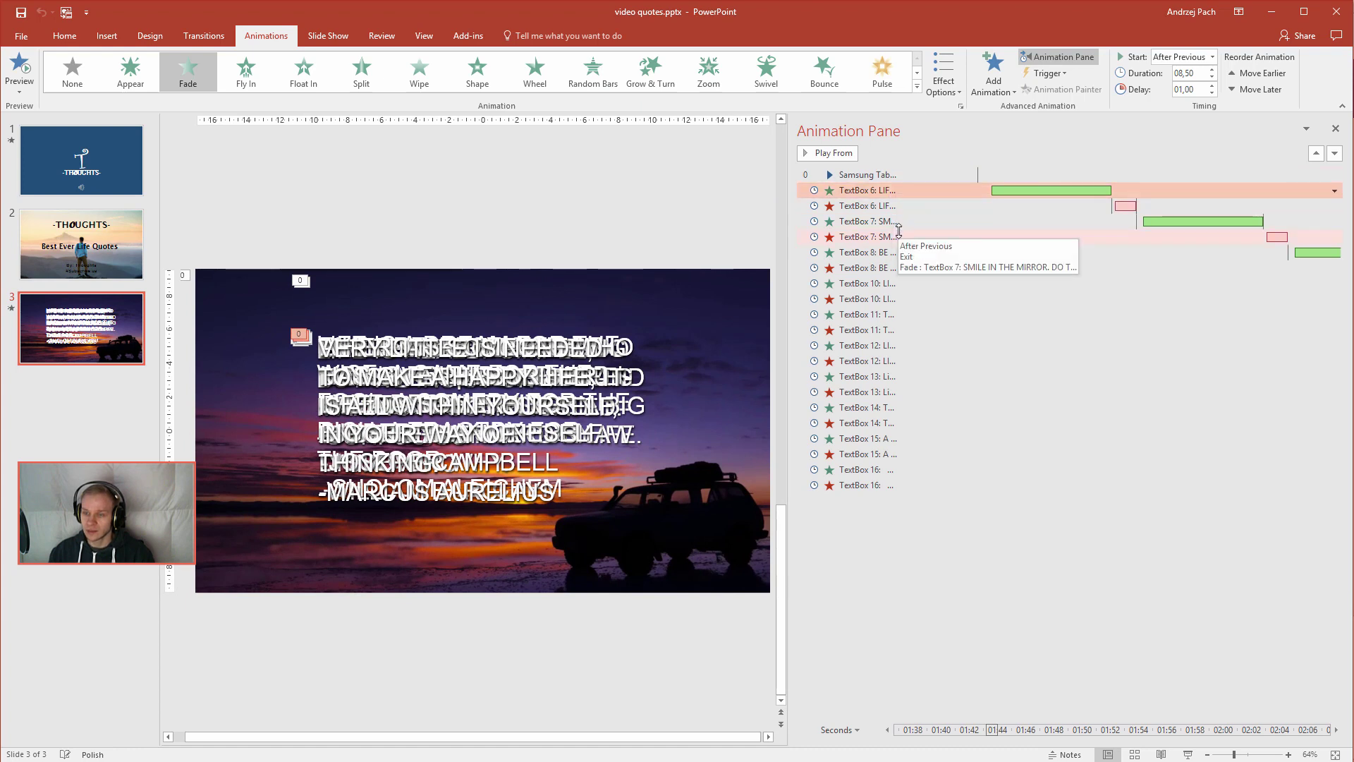
left_click(872, 173)
mouse_move(724, 340)
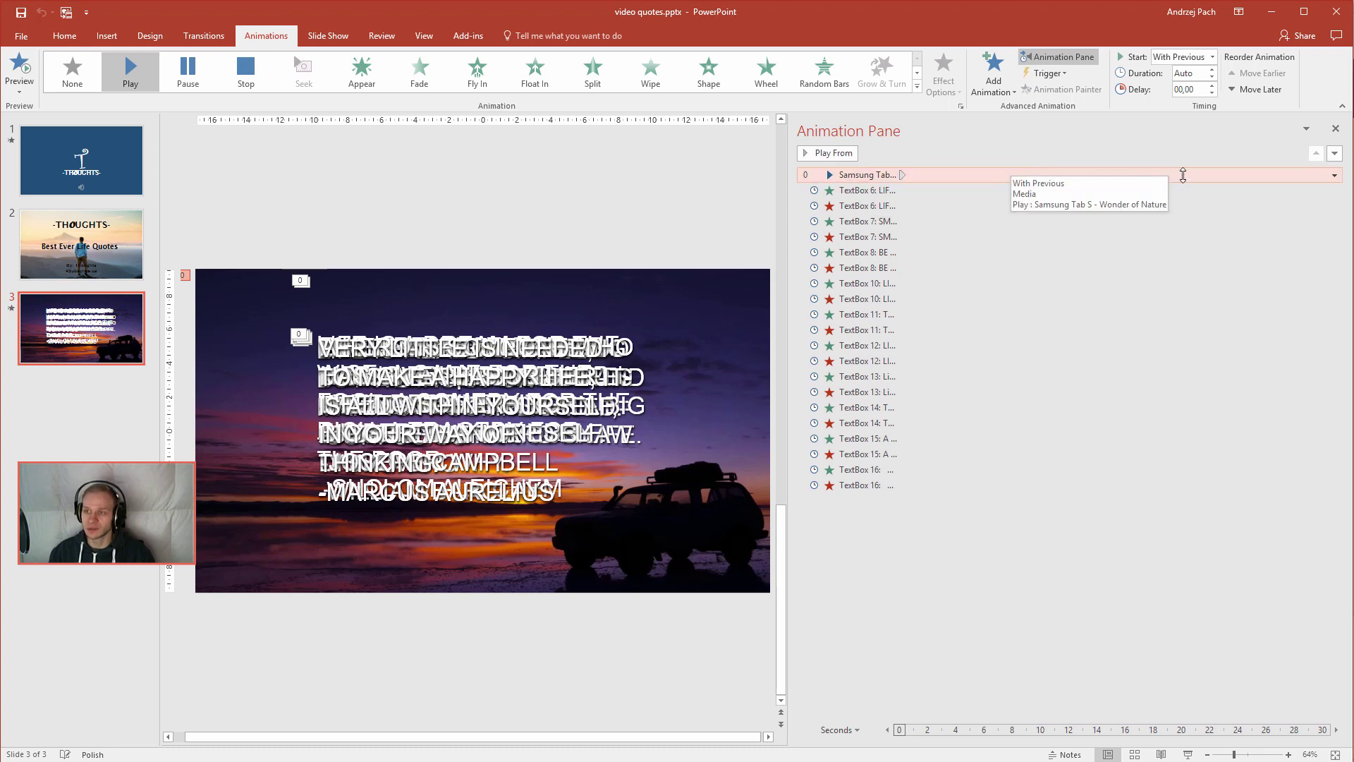
left_click(867, 190)
left_click(867, 220)
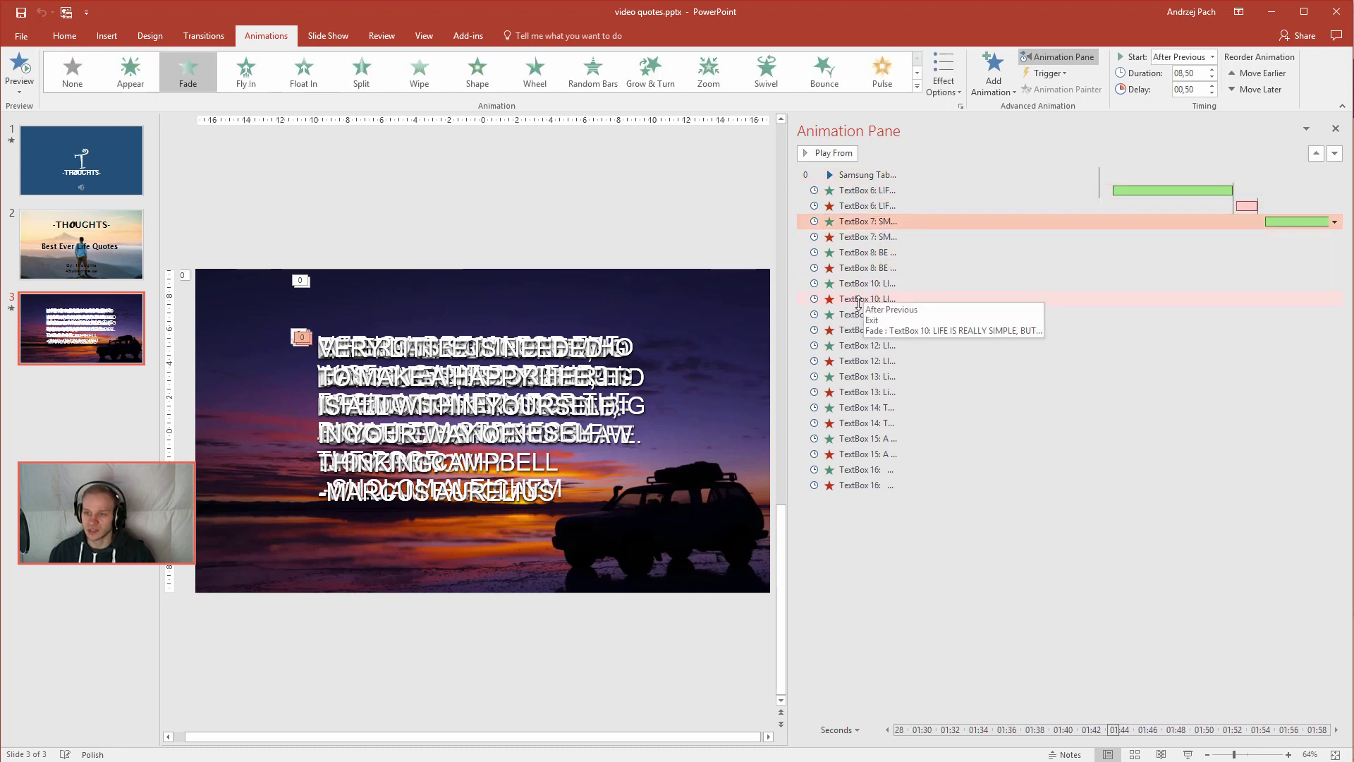
left_click(856, 174)
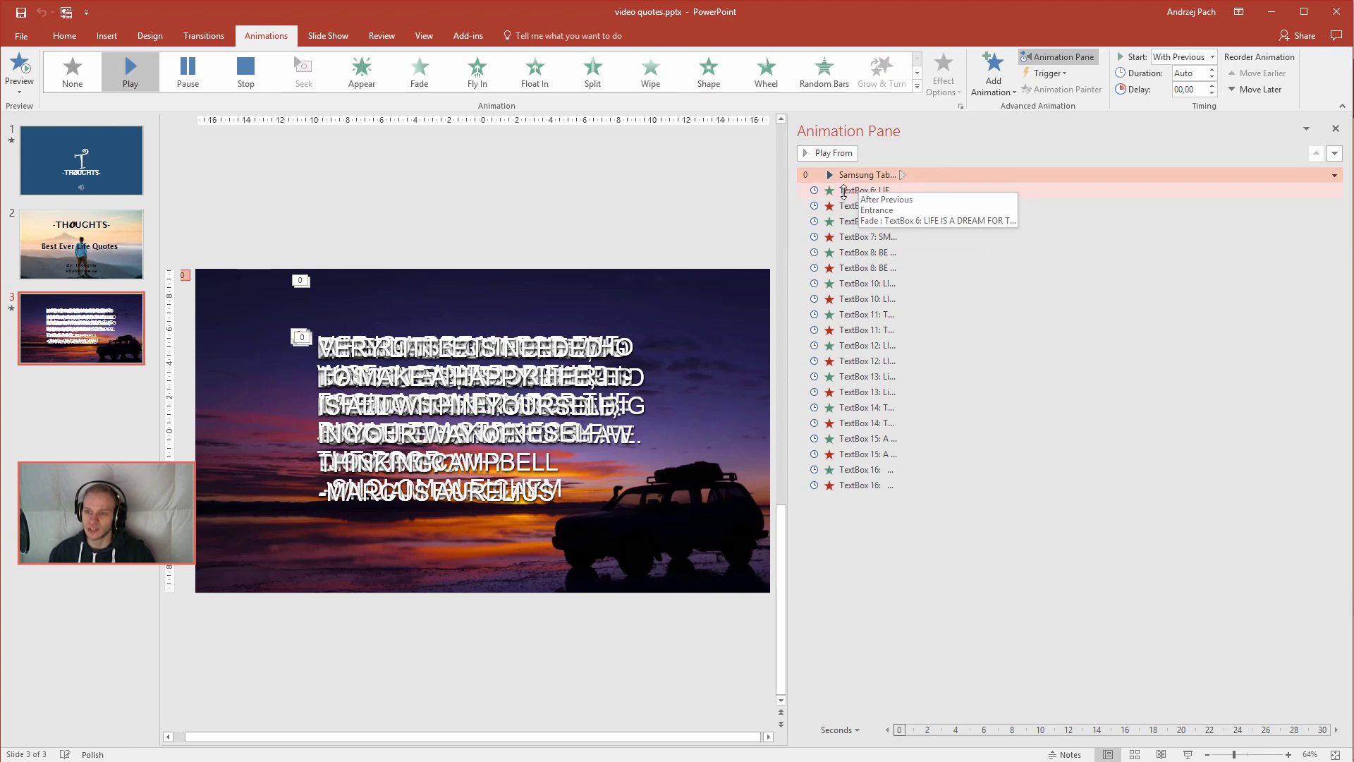
left_click(867, 190)
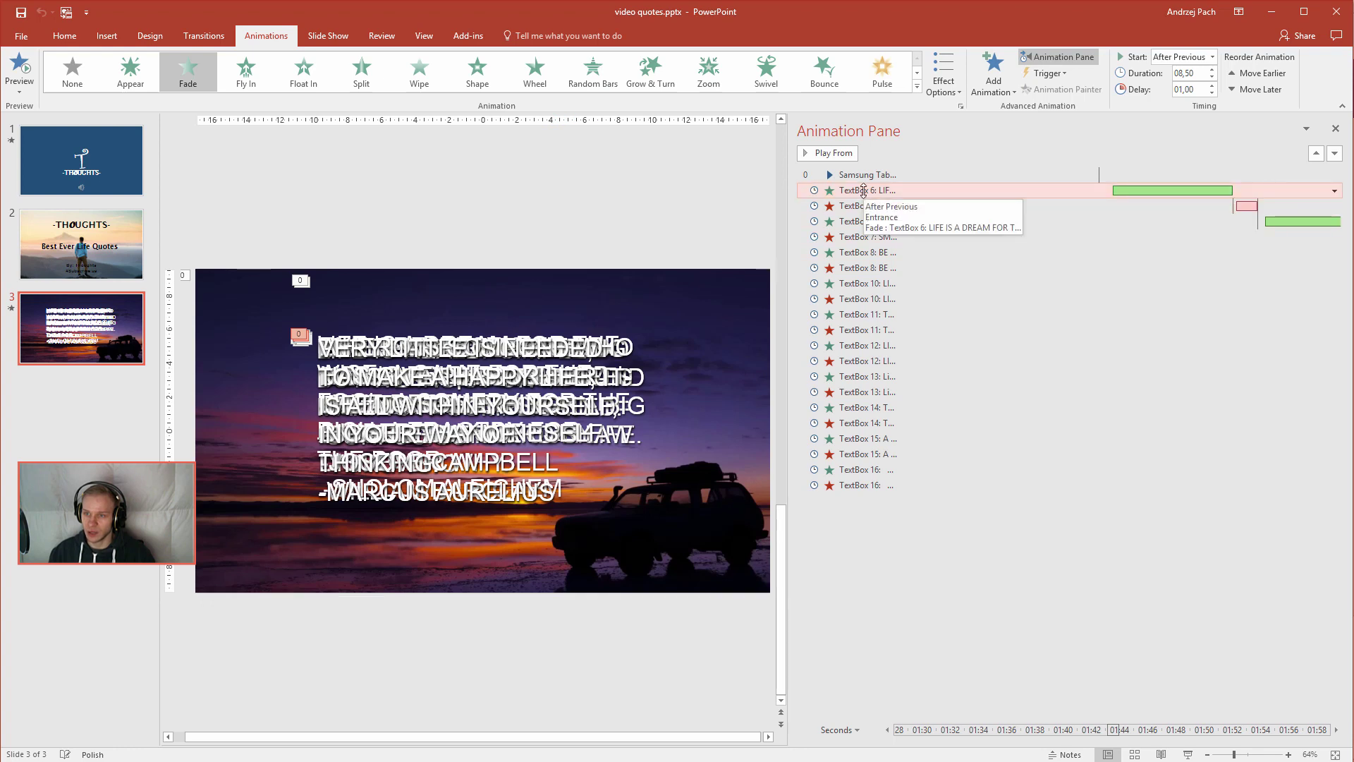
Step: Set TextBox 6's fade-in and fade-out to start With Previous, shortening its fade-in bar
left_click(1334, 190)
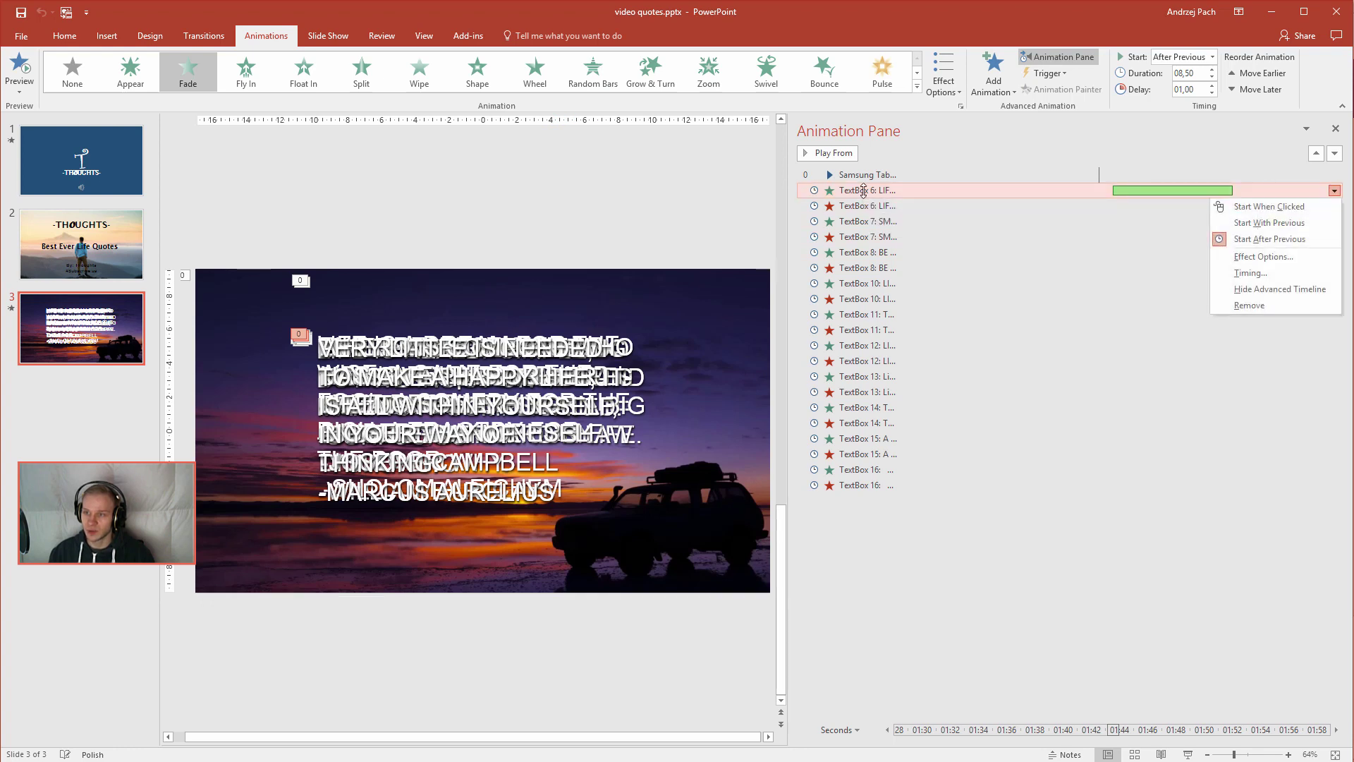
left_click(1235, 227)
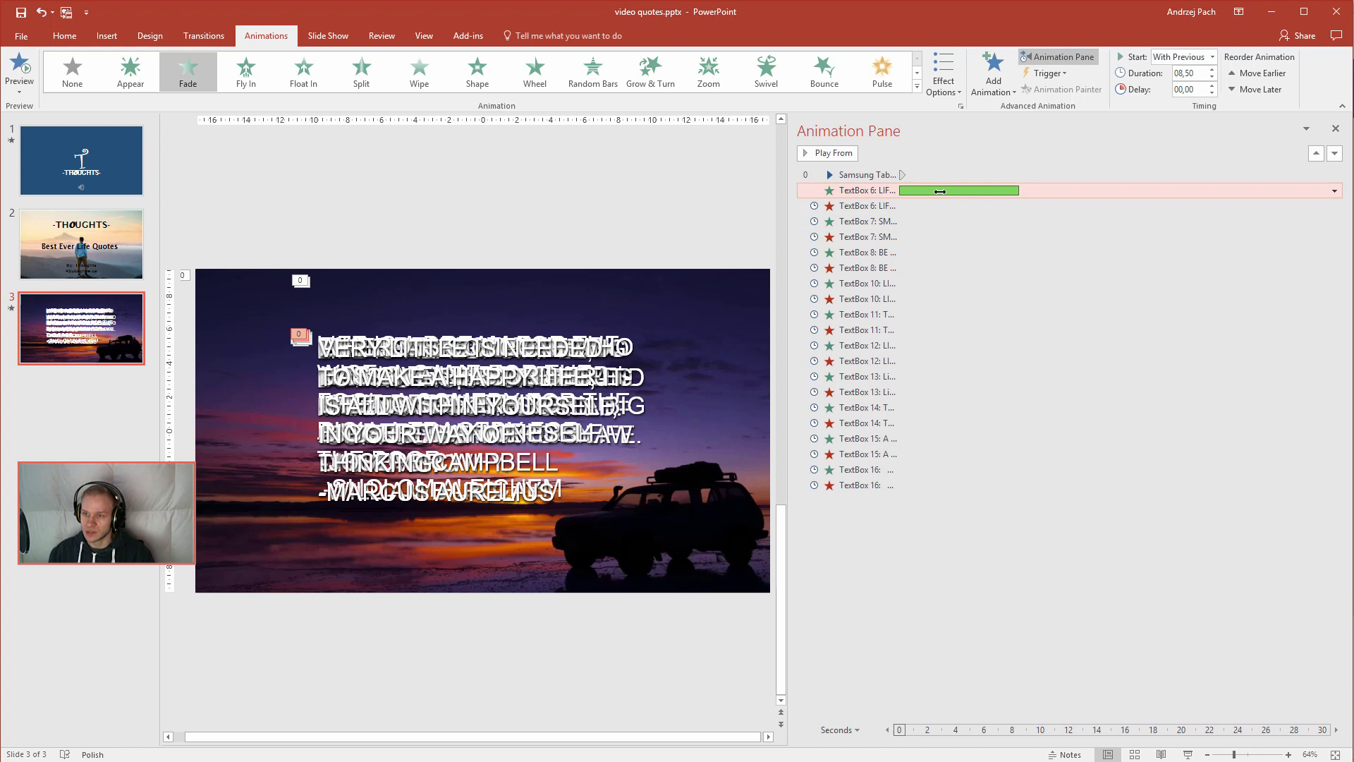
left_click(911, 207)
left_click(1334, 206)
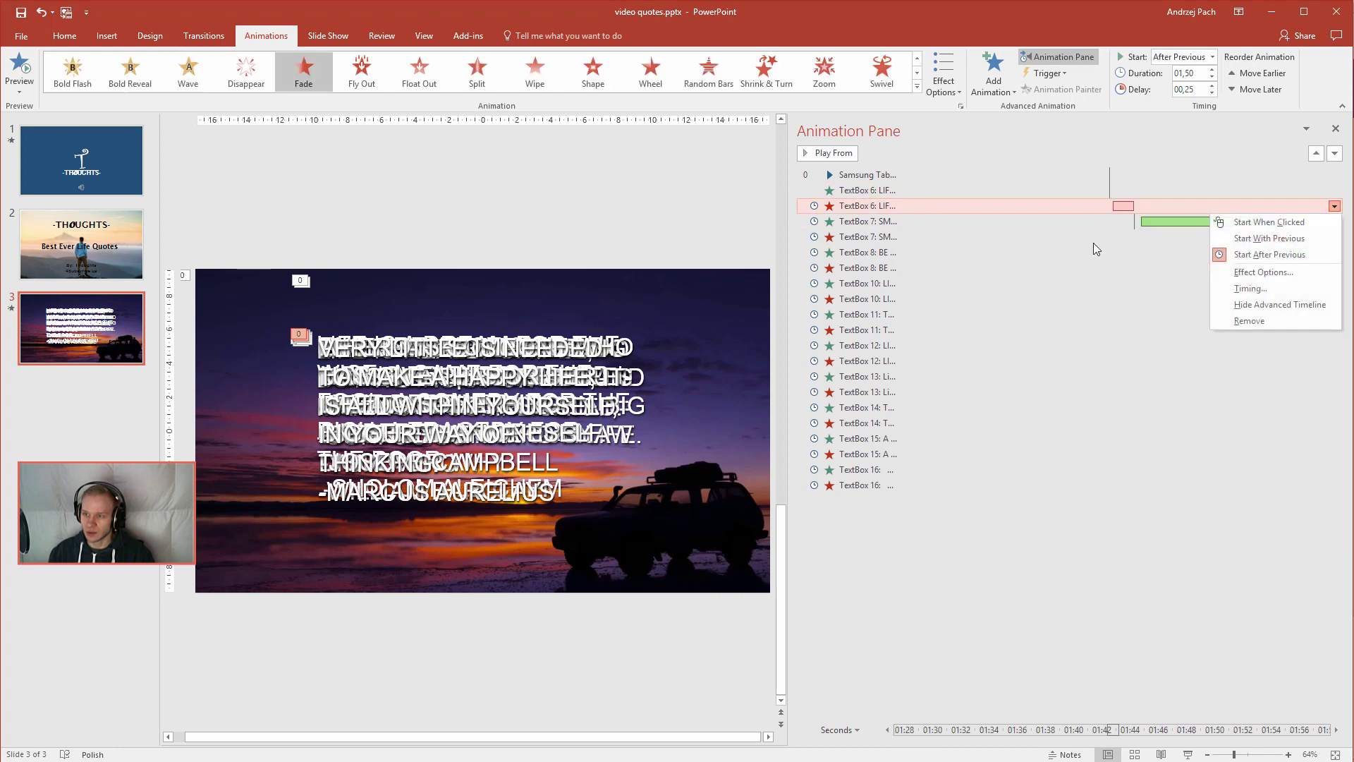
left_click(1234, 240)
left_click(867, 205)
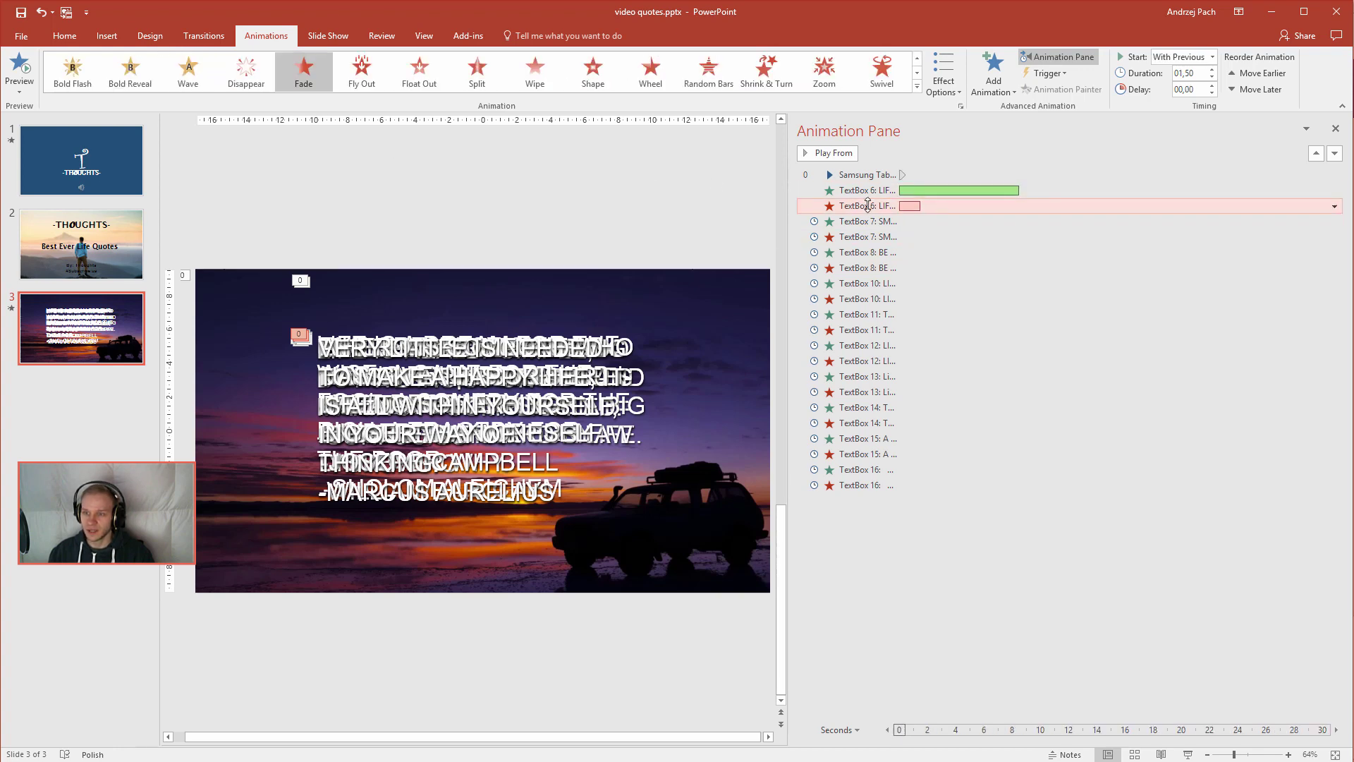
left_click(908, 191)
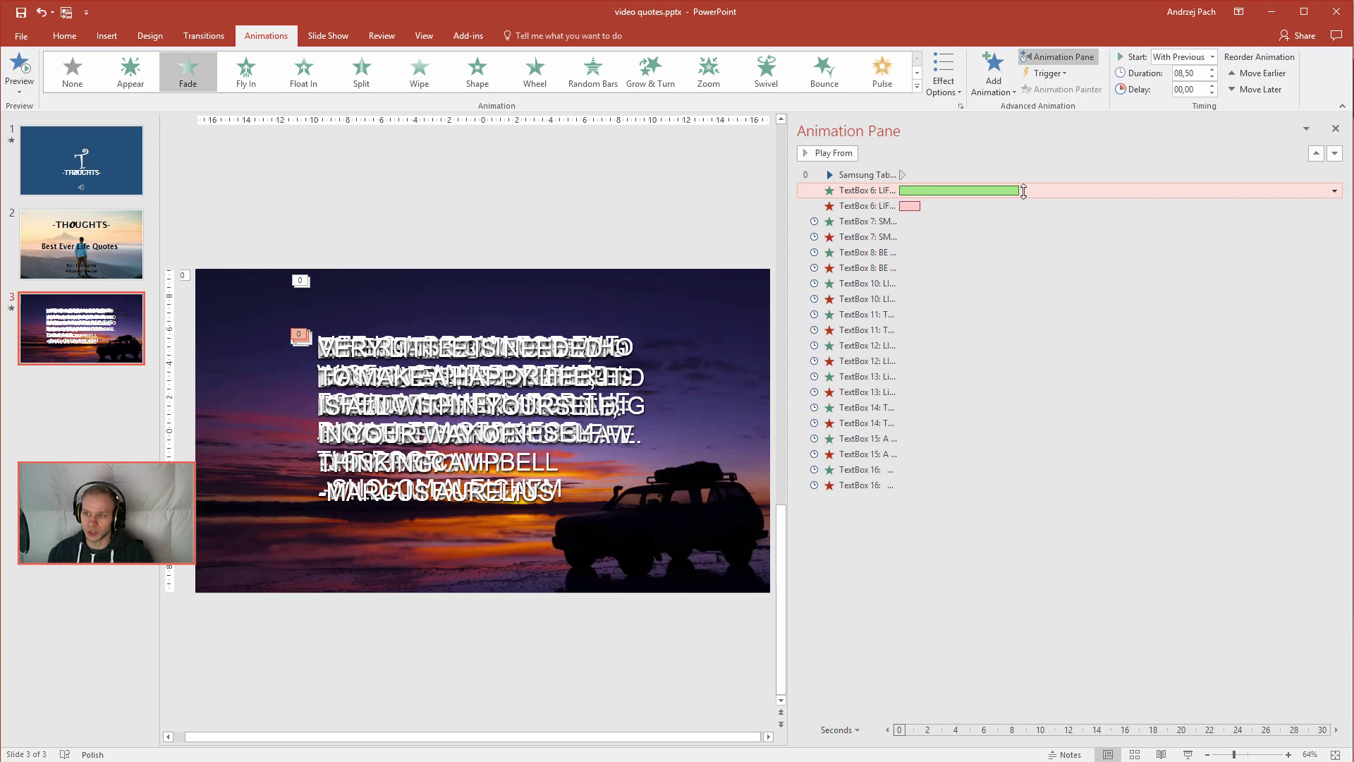
left_click_drag(1020, 190, 986, 211)
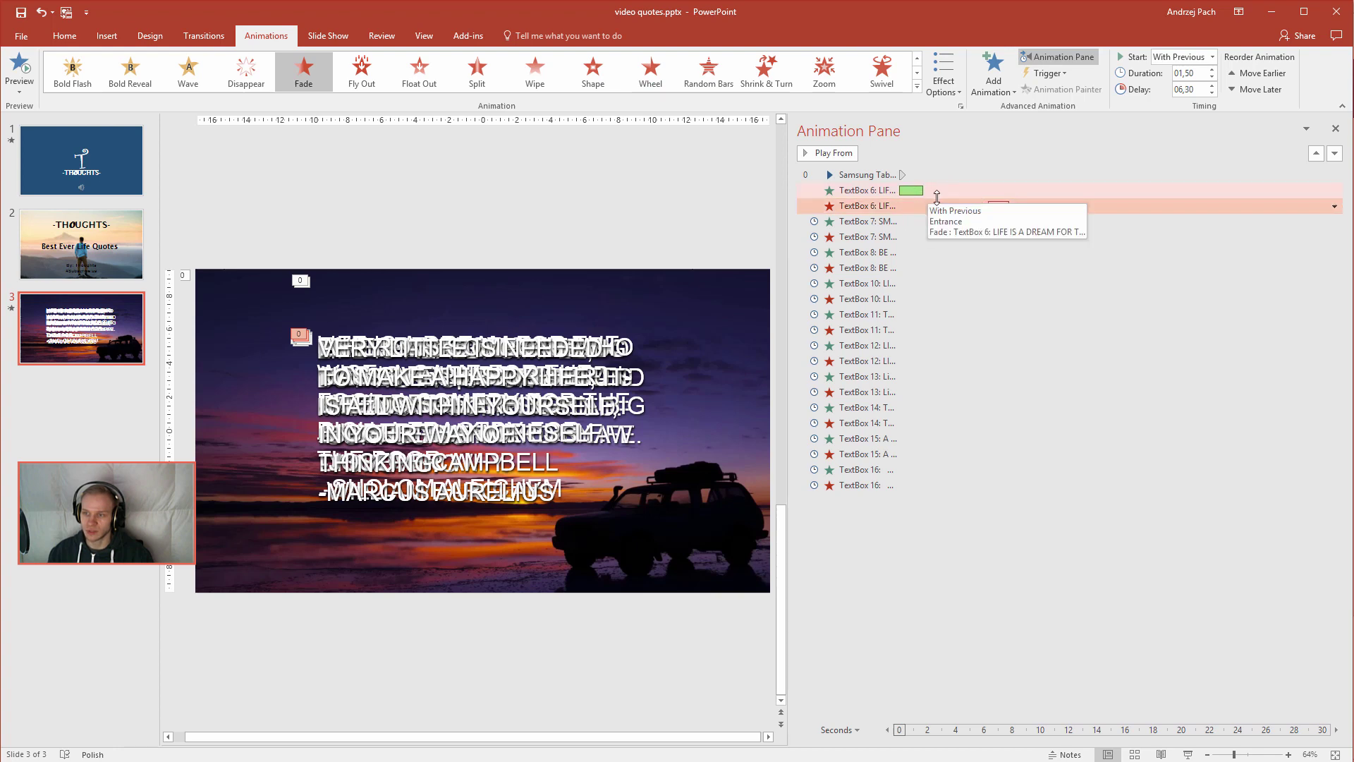
Step: Set TextBox 7's fade-in to start With Previous, then its fade-out's start options
left_click(873, 223)
left_click(1334, 222)
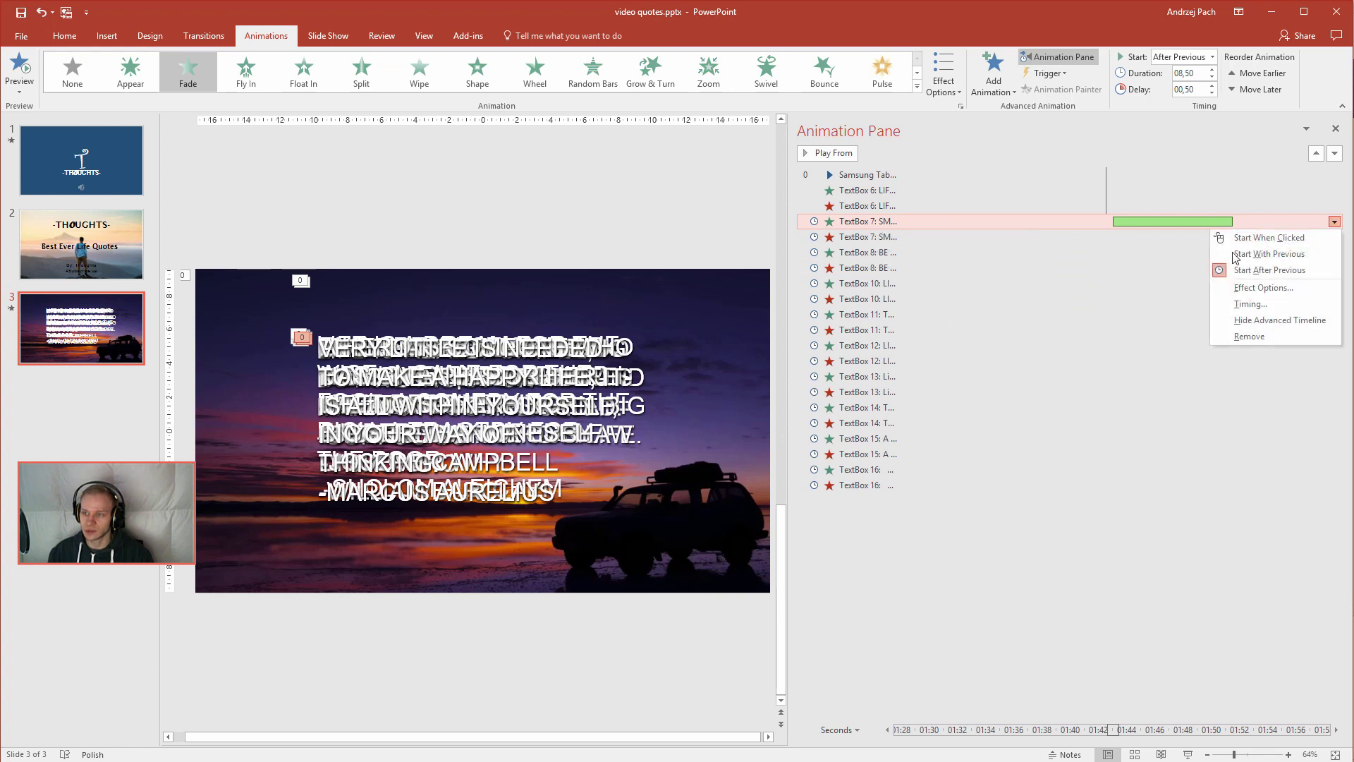
left_click(1252, 254)
left_click(890, 240)
left_click(1334, 238)
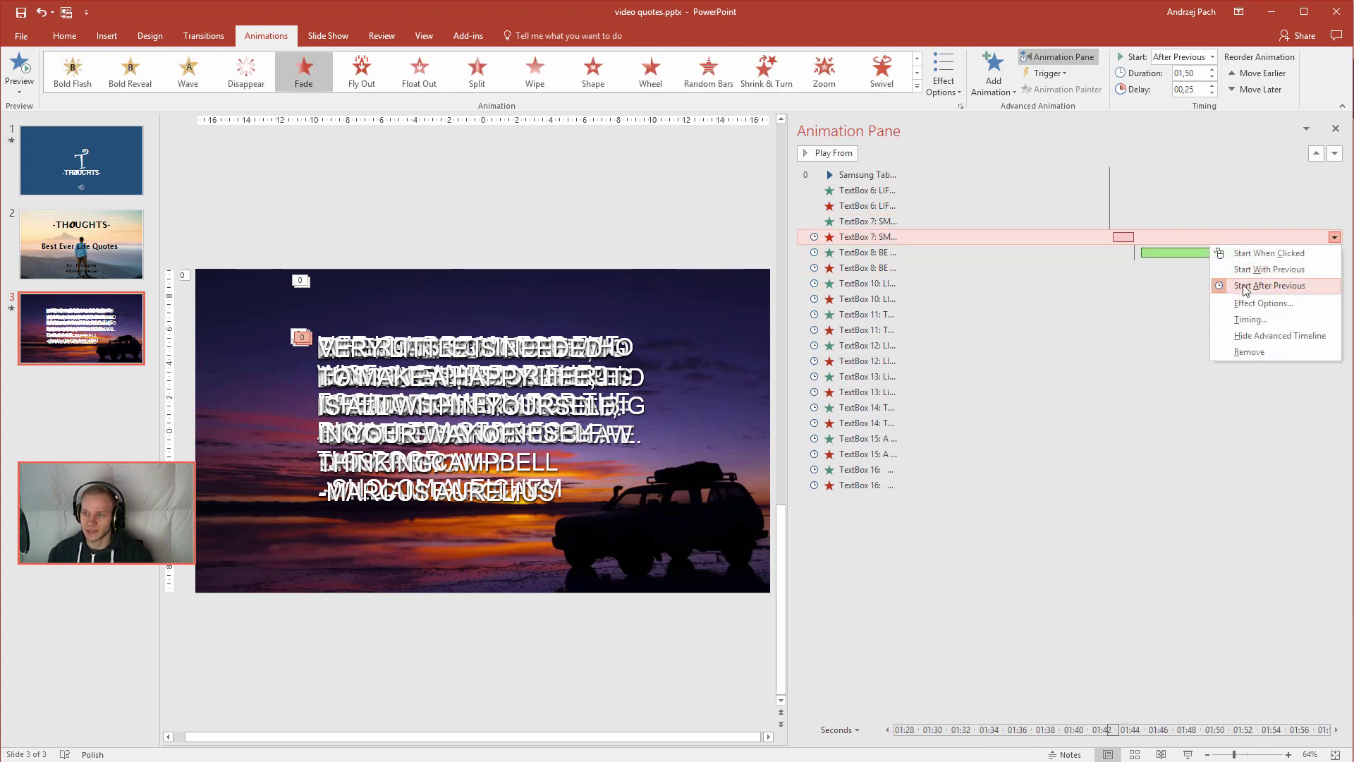
Step: Make TextBox 7's exit With Previous; move its entrance to 7.3 s and exit to about 12 s
left_click(1234, 274)
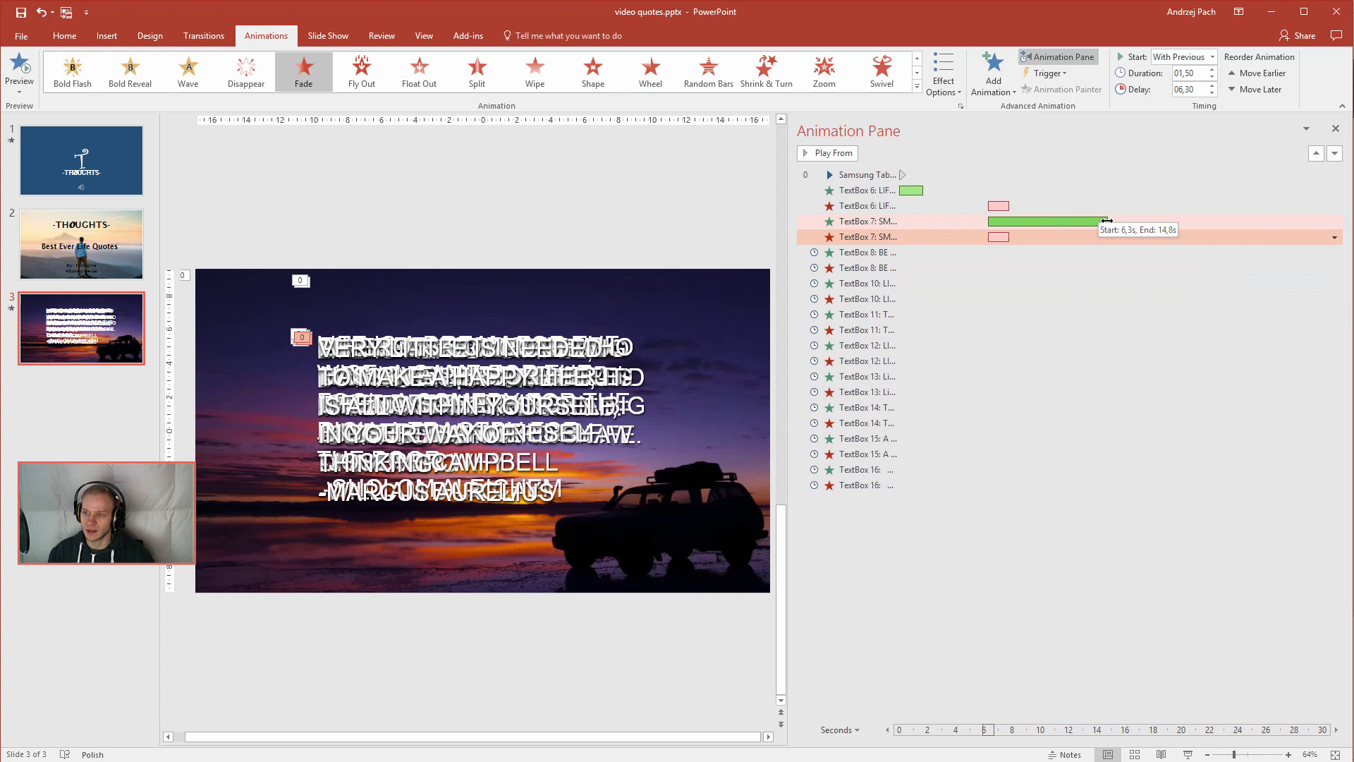
left_click_drag(1106, 220, 1028, 224)
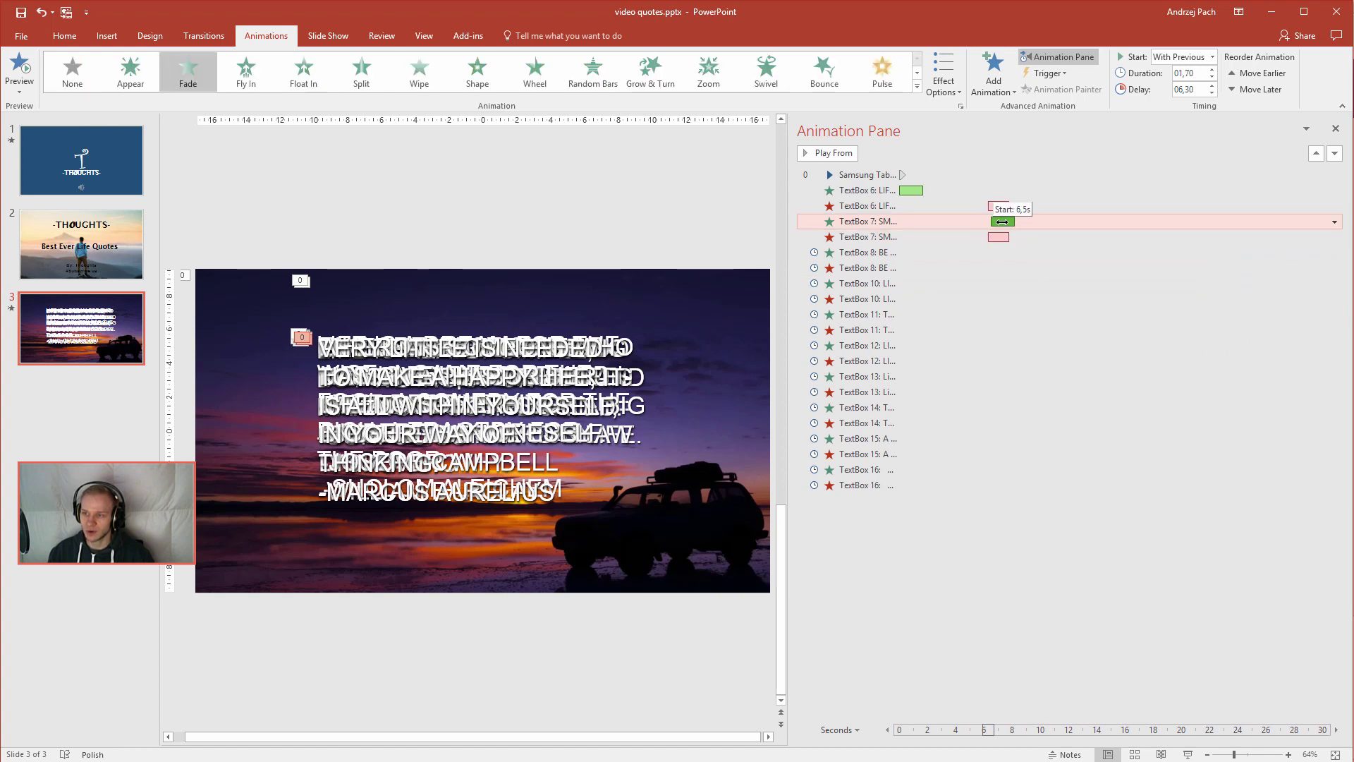
left_click_drag(1014, 222, 1014, 222)
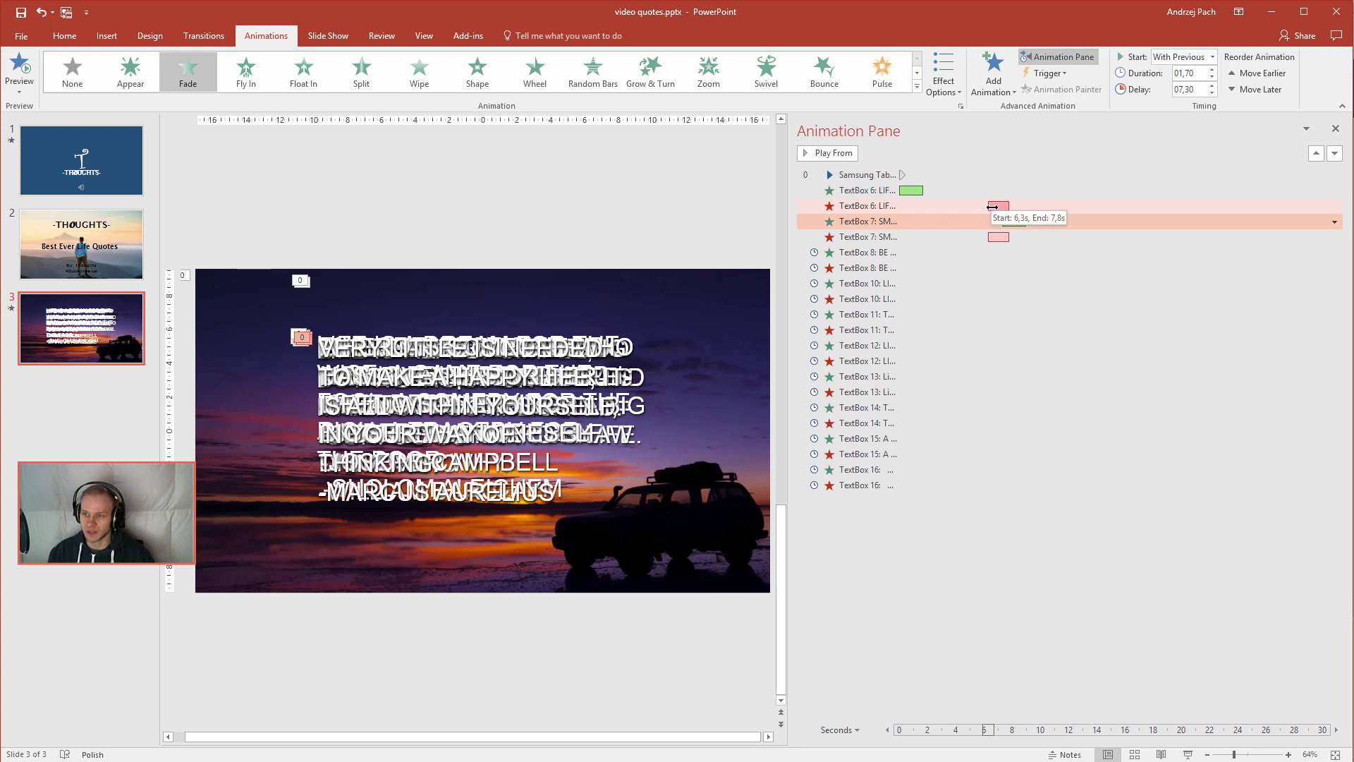
left_click(1014, 240)
left_click_drag(1014, 240, 1096, 238)
Step: Set all fades from TextBox 7's exit through TextBox 16 to start With Previous
left_click(867, 252)
left_click(867, 484, "shift")
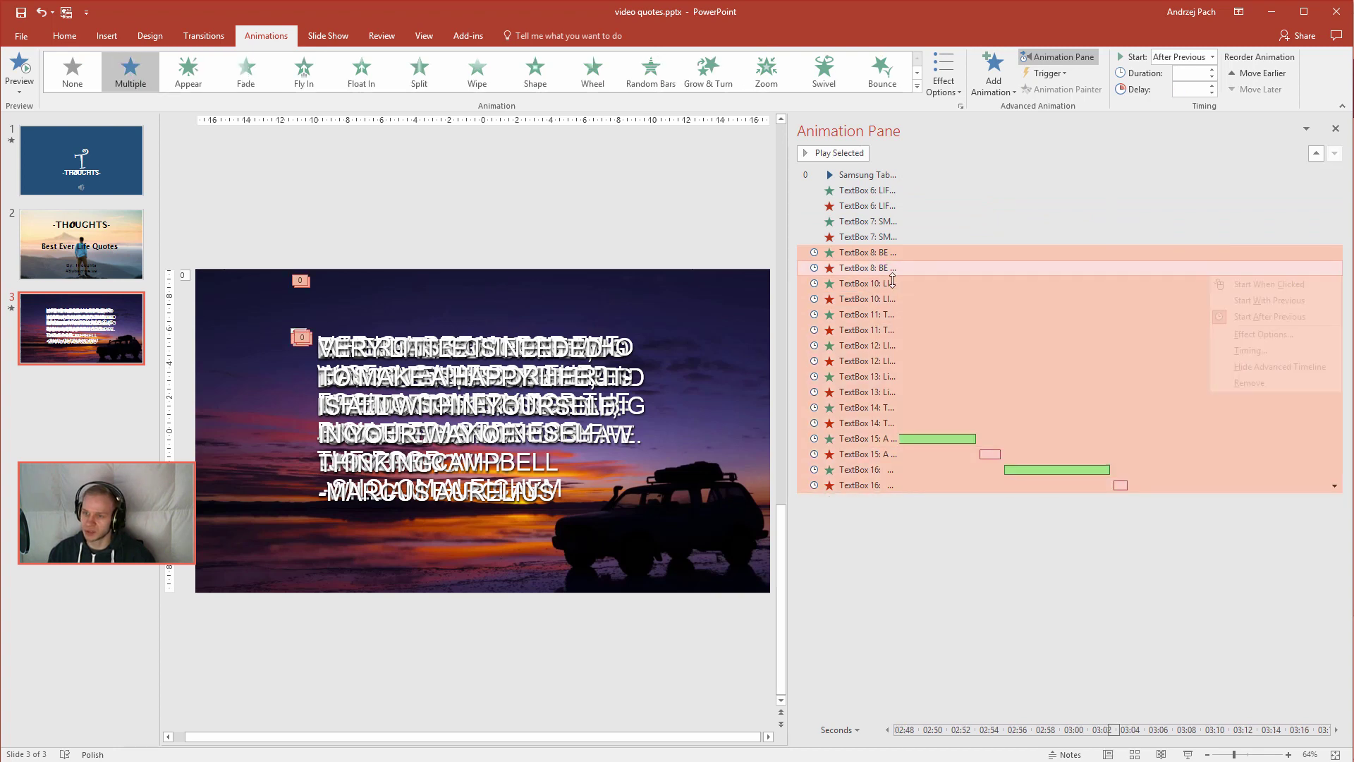
left_click(1269, 300)
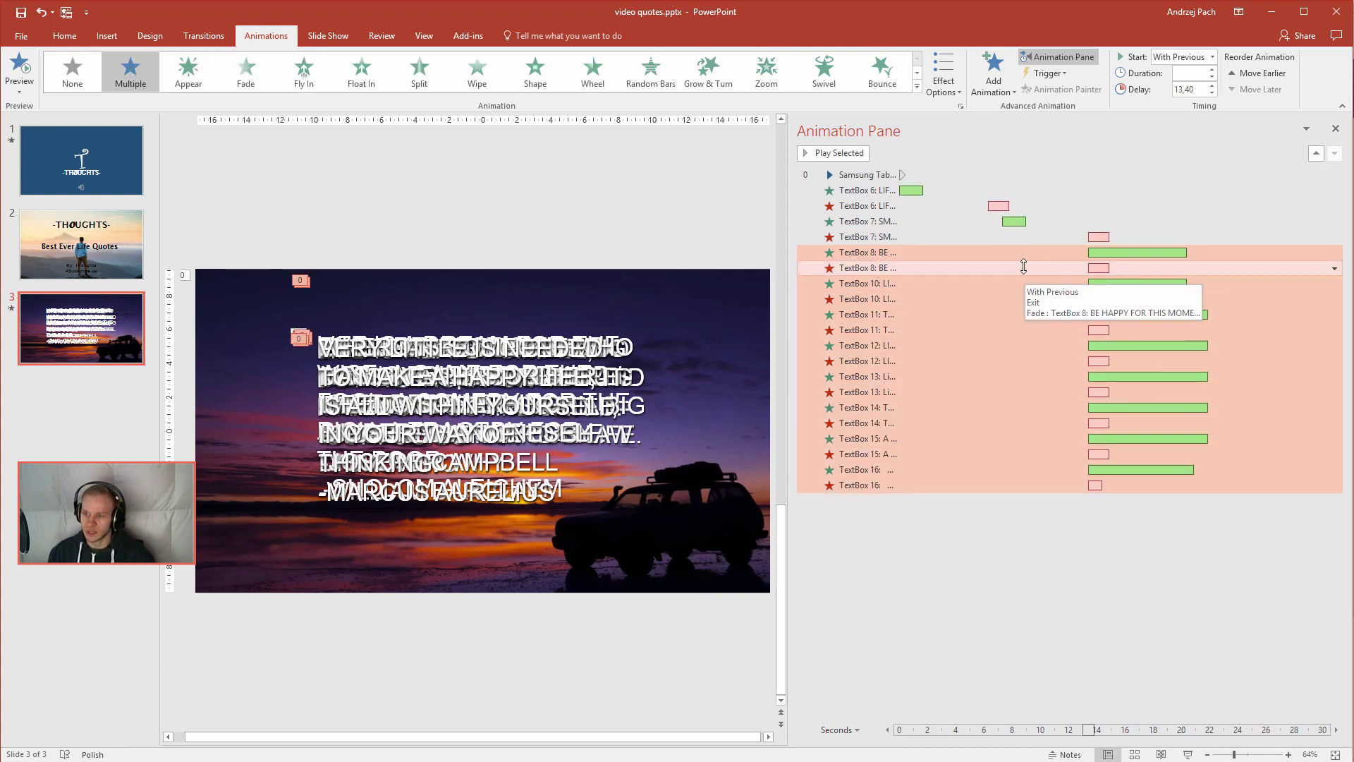
key("ctrl+z")
left_click(965, 485, "shift")
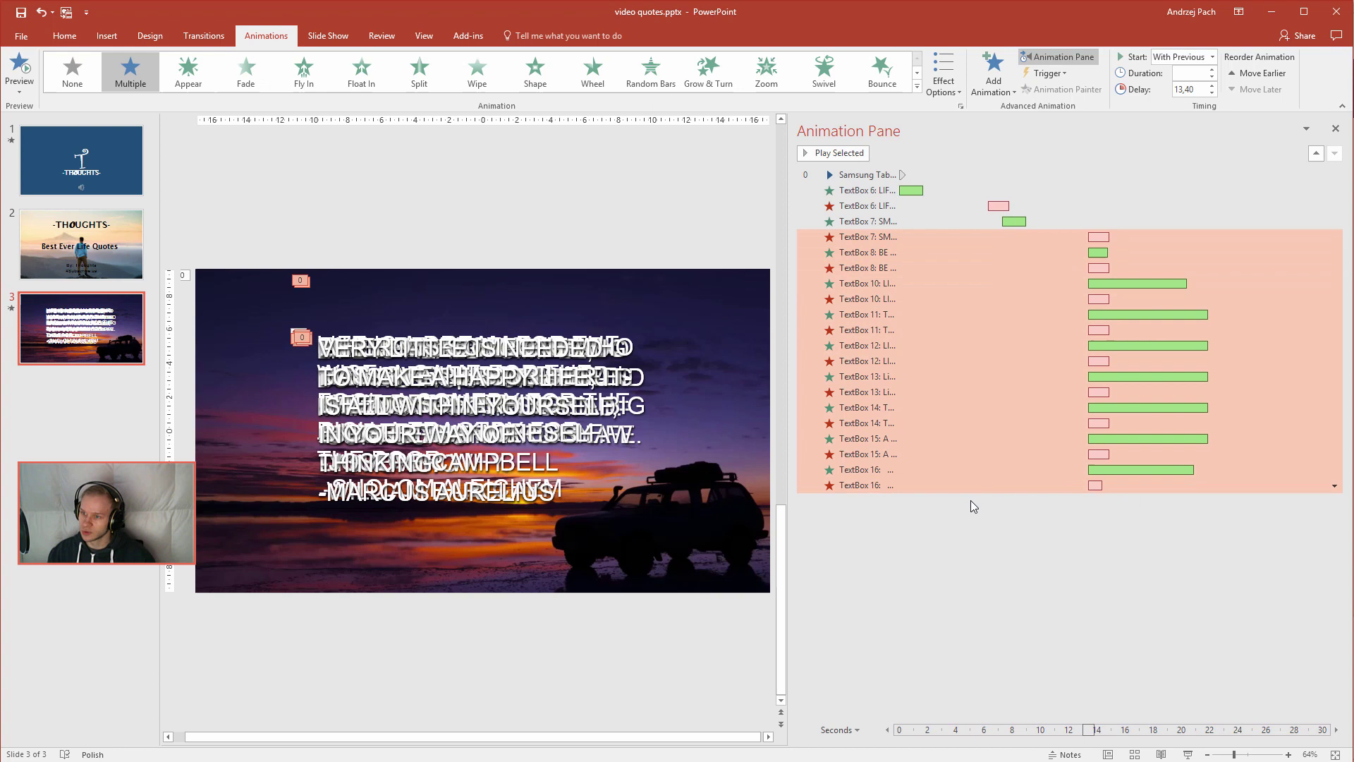
Step: Give the selected TextBox 7–16 fades a 1.5-second duration
left_click(1210, 70)
left_click(1210, 70)
left_click(1210, 71)
left_click(1210, 70)
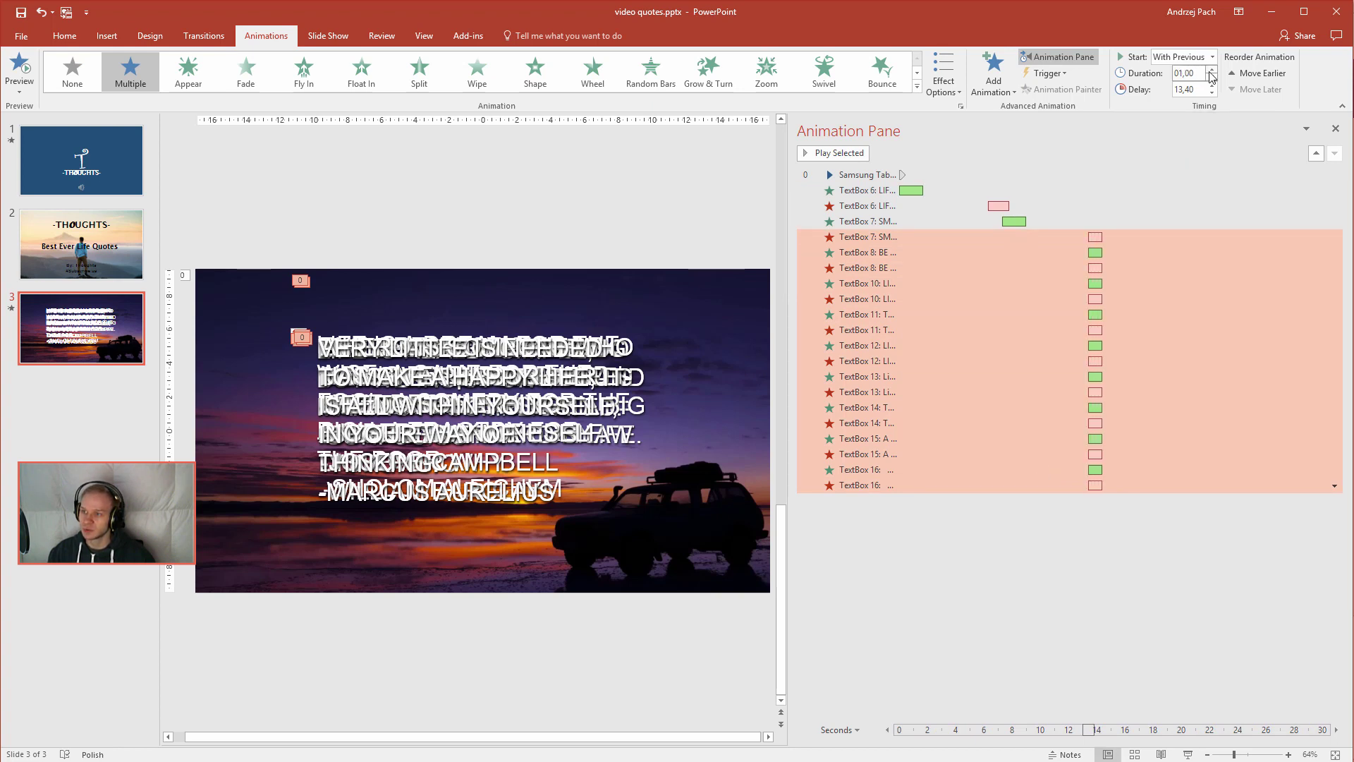
left_click(1210, 70)
left_click(1210, 70)
left_click(1210, 71)
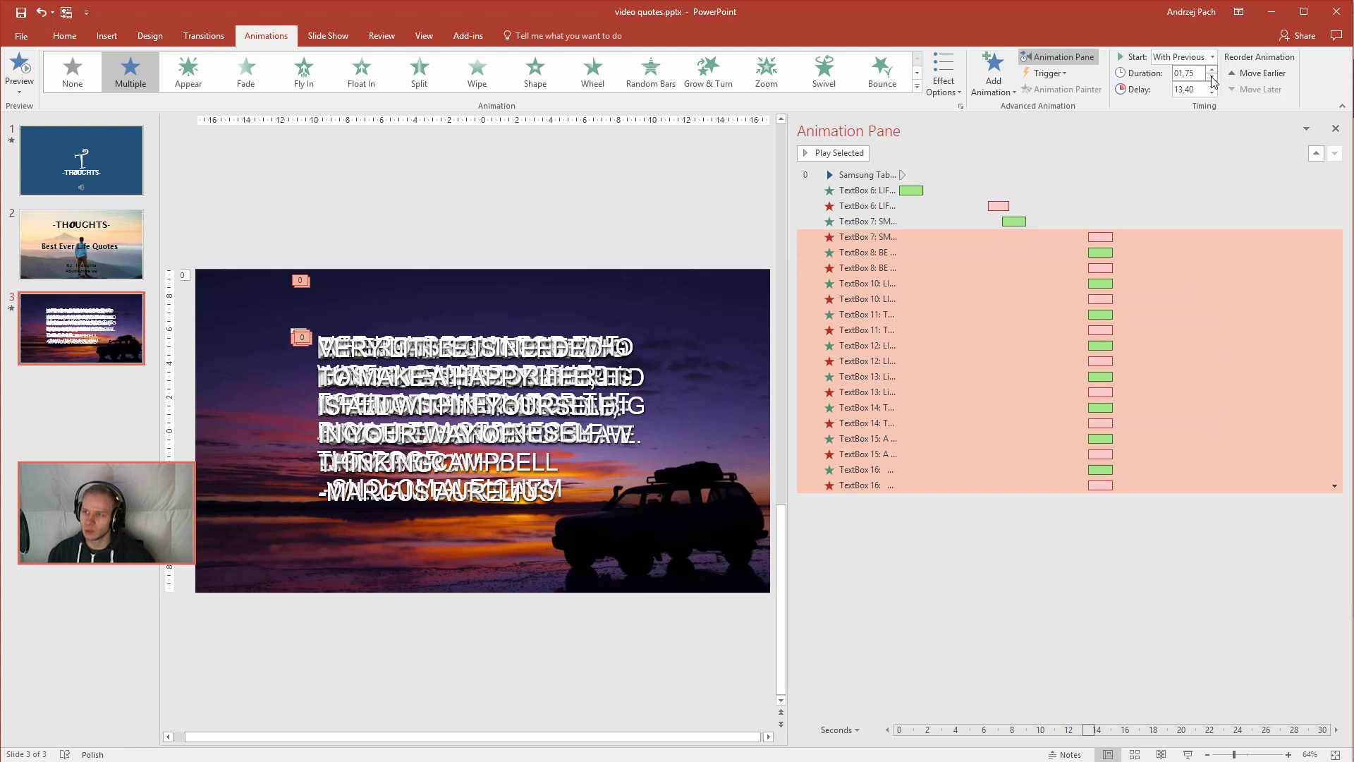
left_click(1212, 76)
left_click(917, 252)
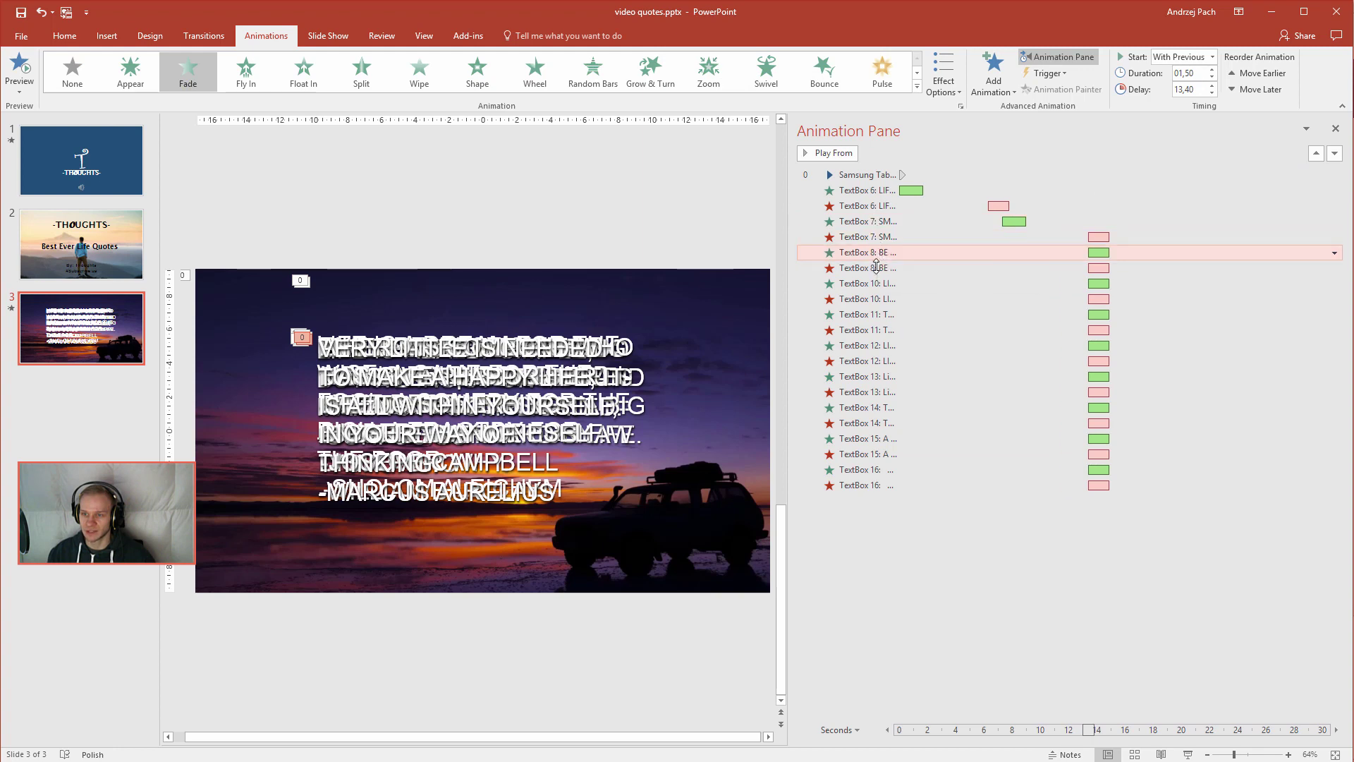
Step: Stagger the TextBox 8, 10 and 11 fades later, to about 18.8 s, 24.6 s and 28.6 s
left_click_drag(1098, 252, 1175, 252)
left_click_drag(1097, 269, 1184, 269)
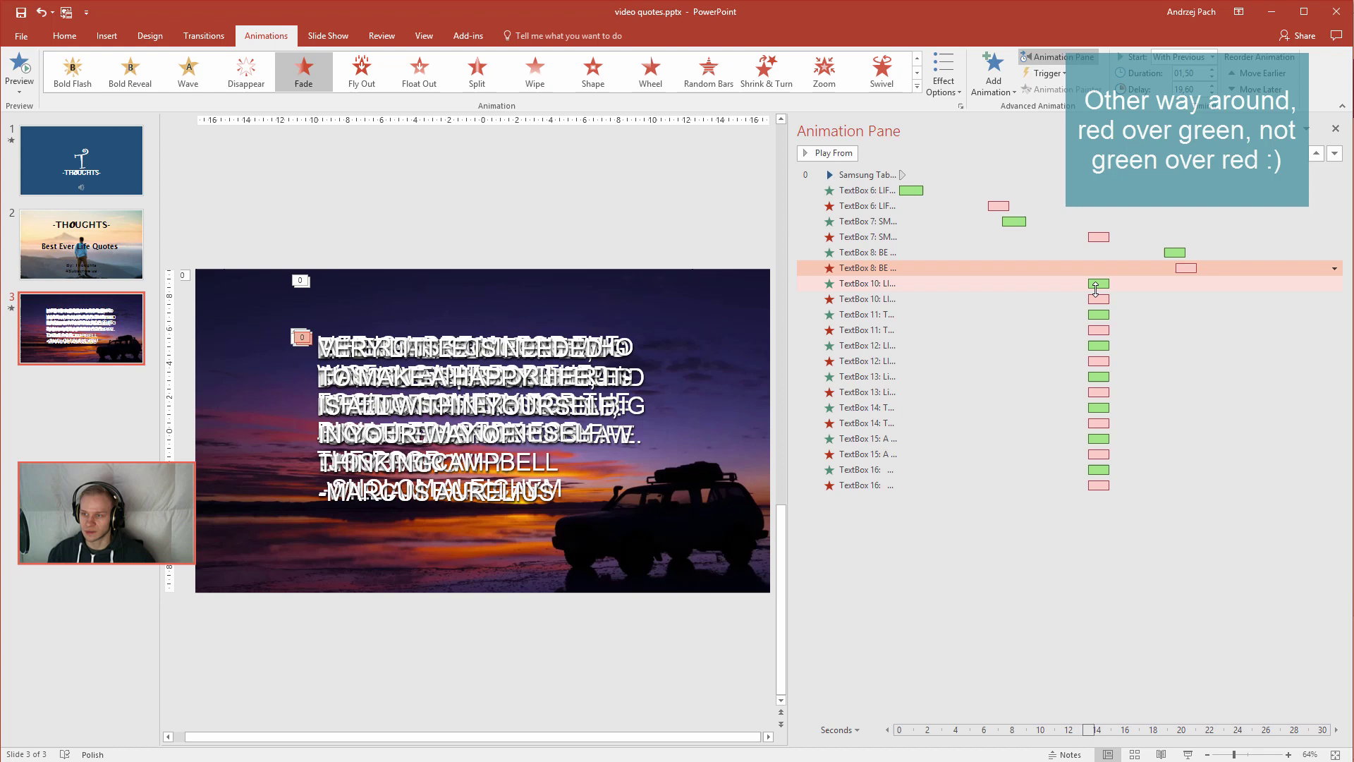
left_click_drag(1098, 284, 1255, 284)
left_click_drag(1099, 299, 1324, 316)
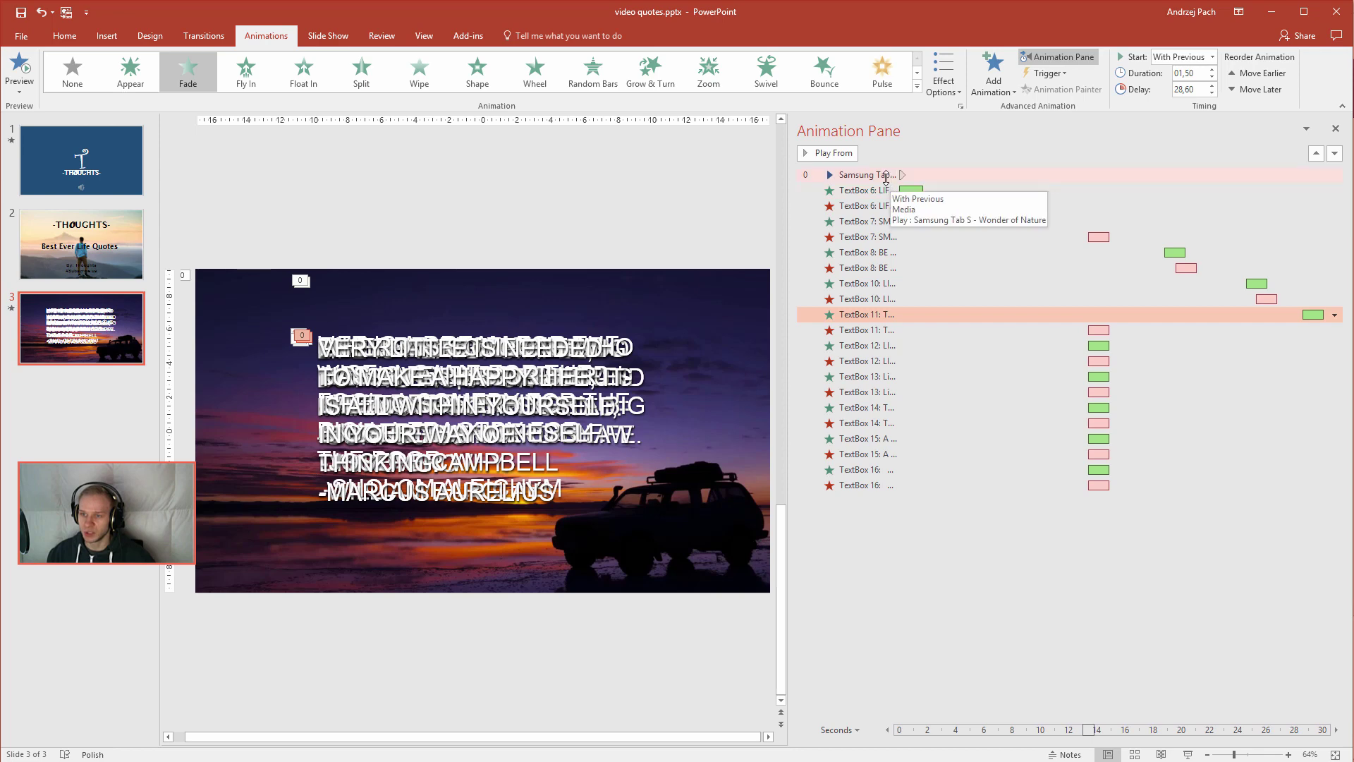
left_click(888, 176)
left_click(826, 153)
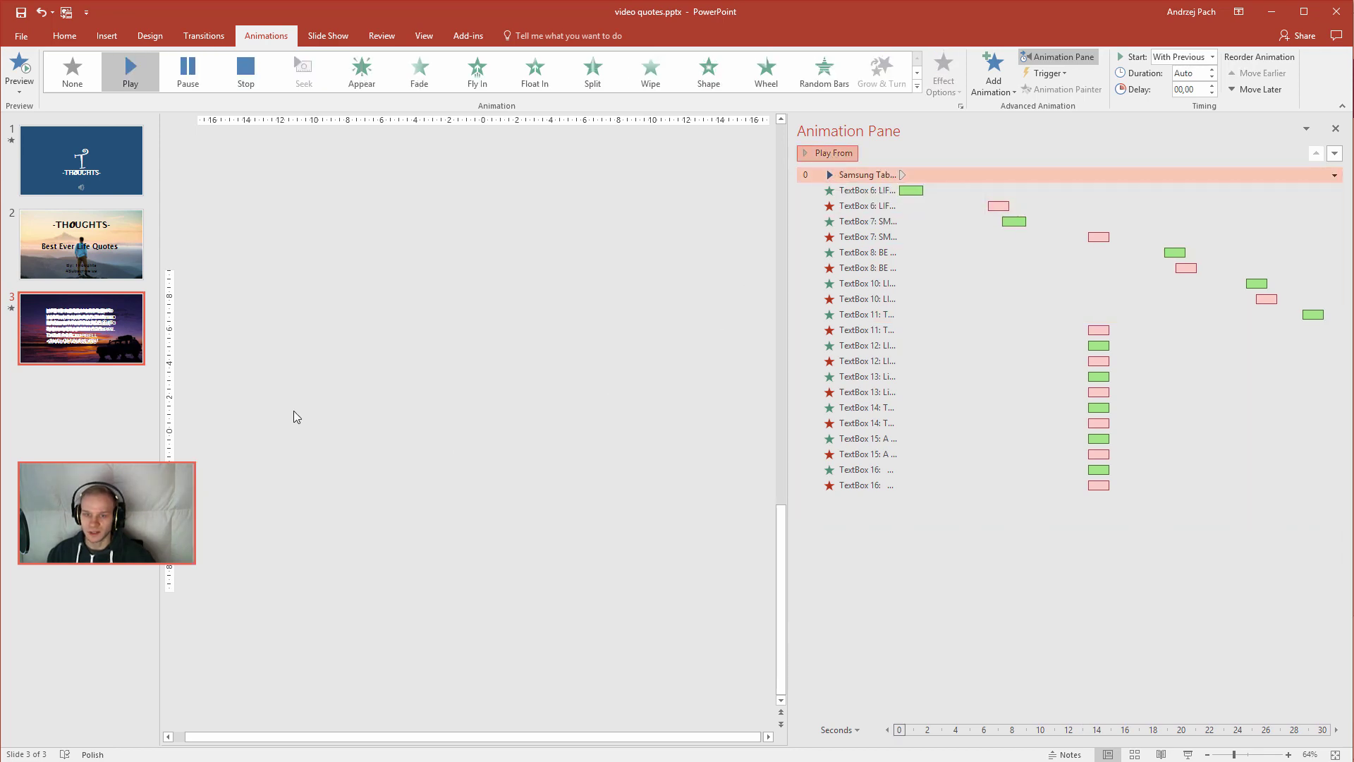
left_click(654, 649)
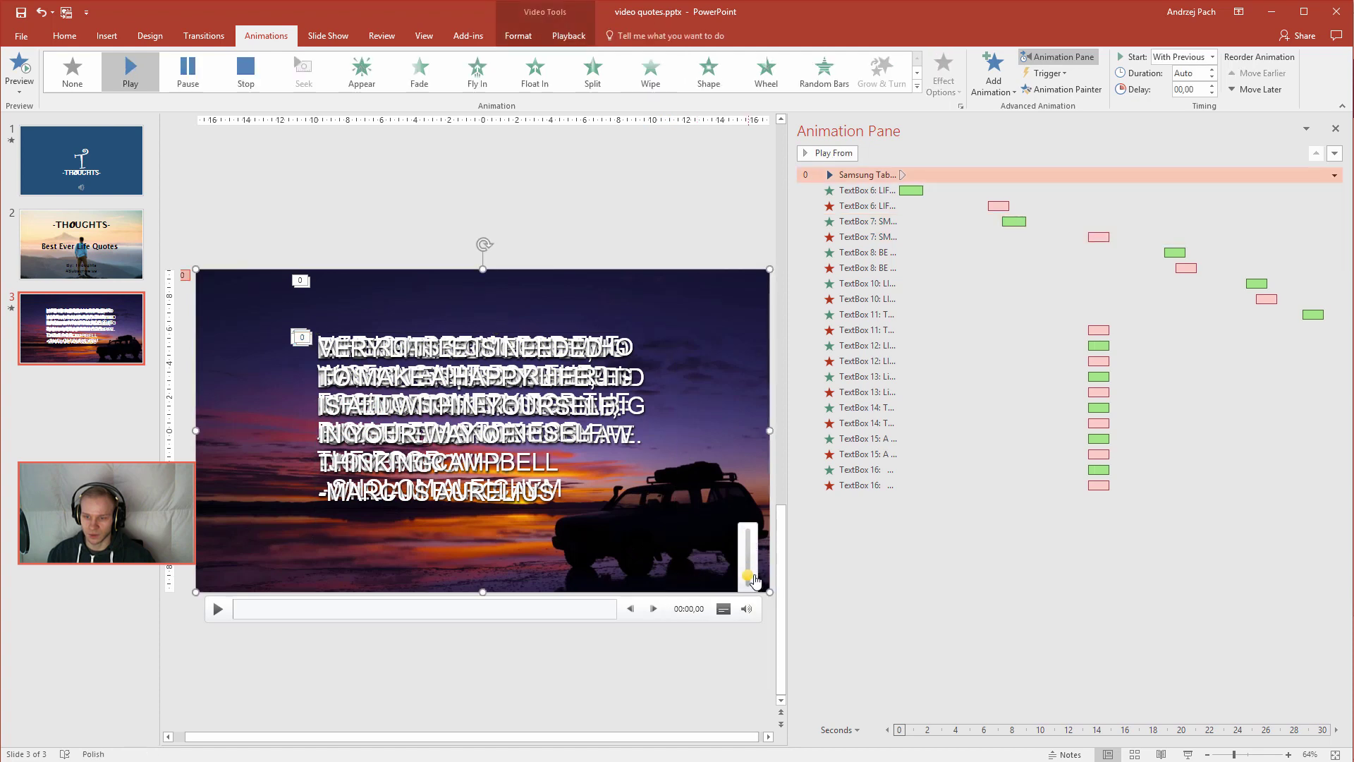
left_click(845, 157)
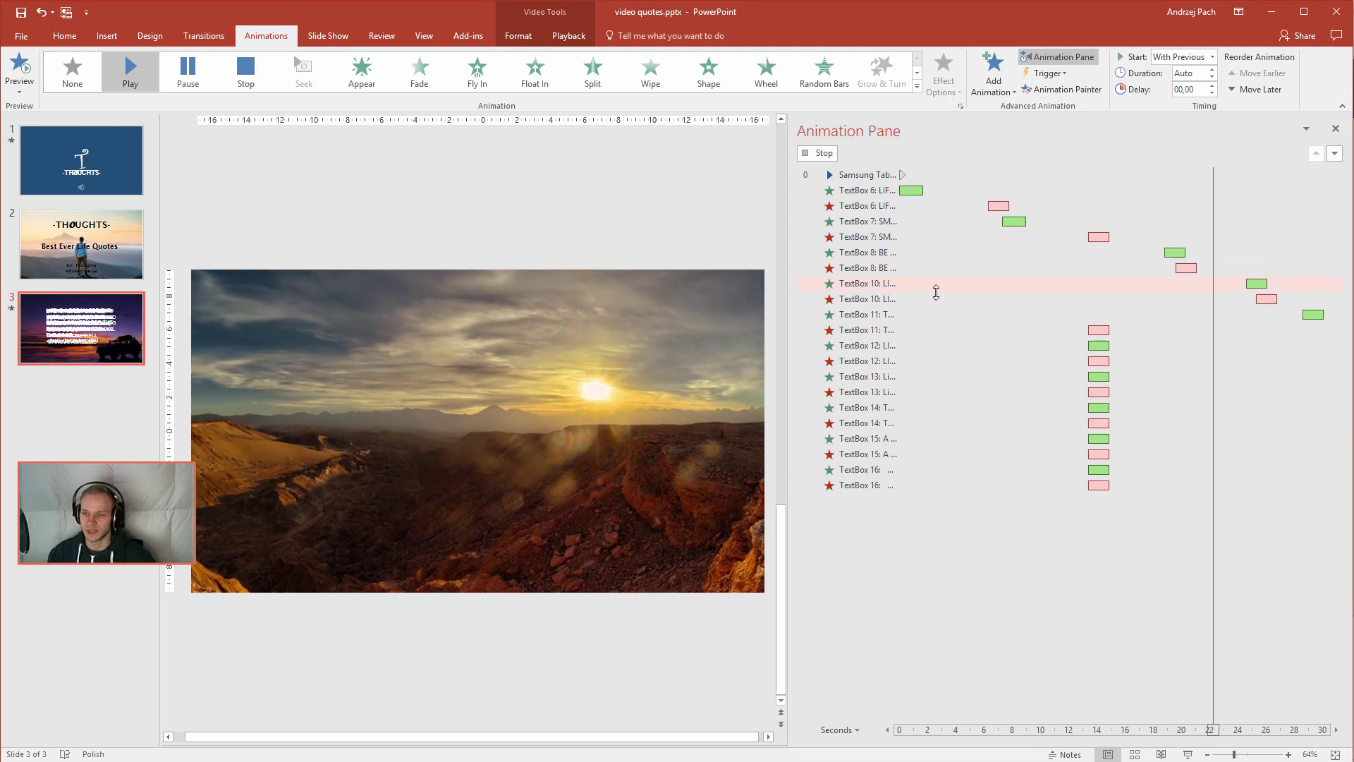
Step: Check the timings of the TextBox 6 through TextBox 8 fades in the Animation Pane
left_click(878, 206)
left_click(874, 221)
left_click(873, 237)
left_click(871, 253)
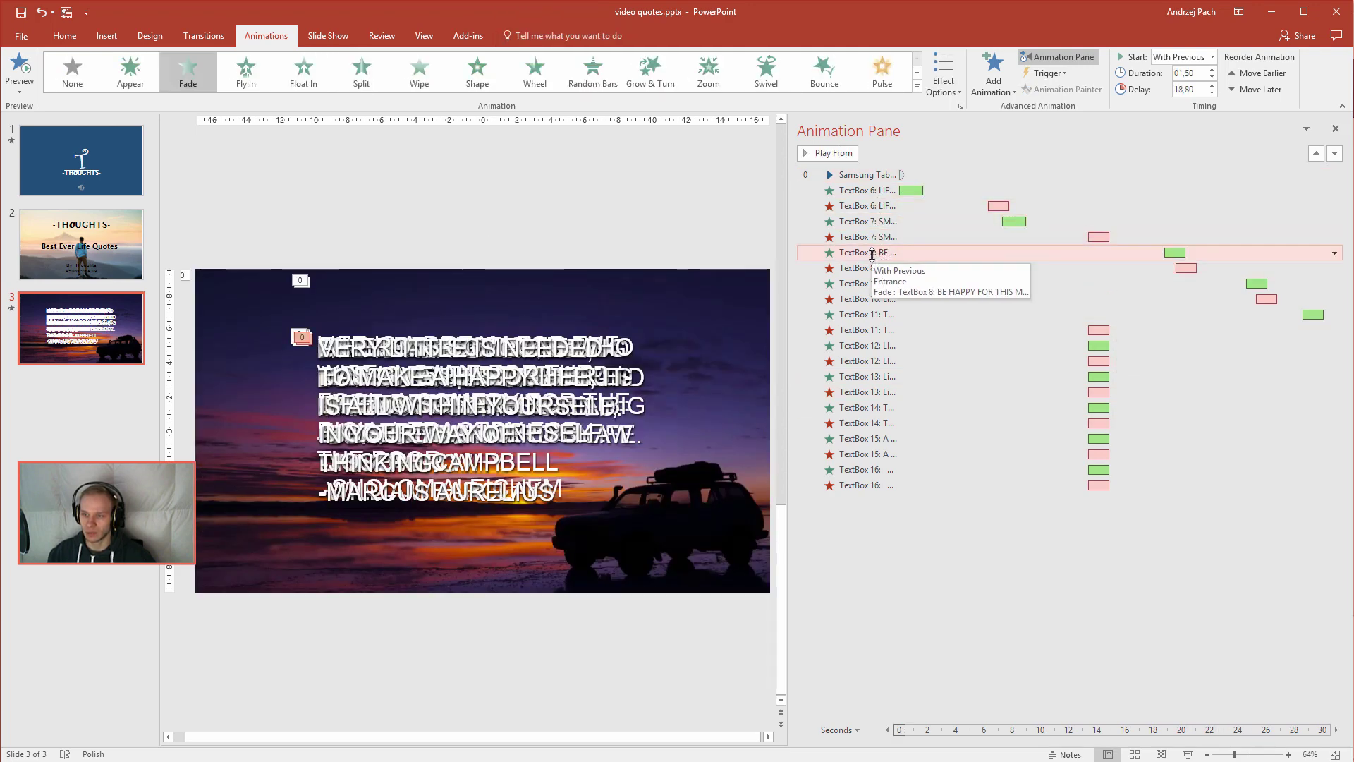
left_click(872, 268)
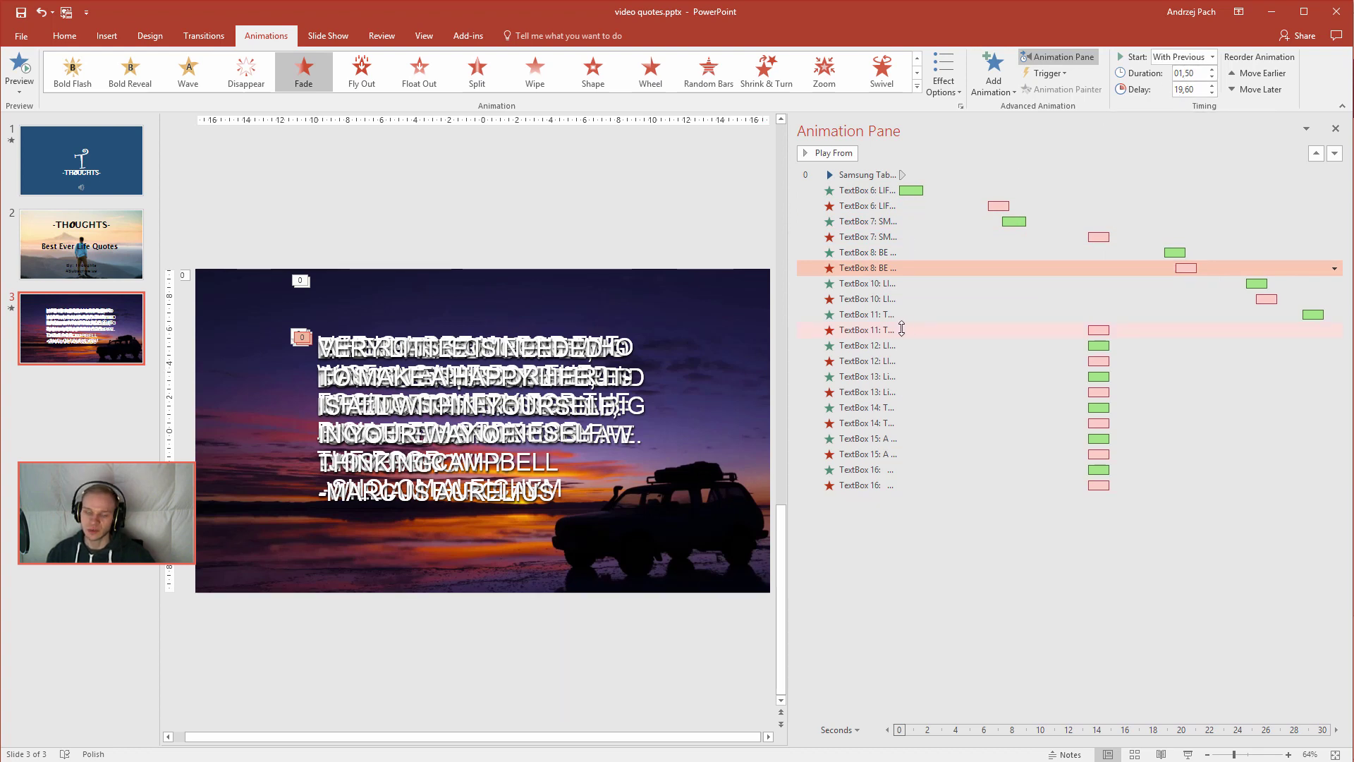
mouse_move(510, 416)
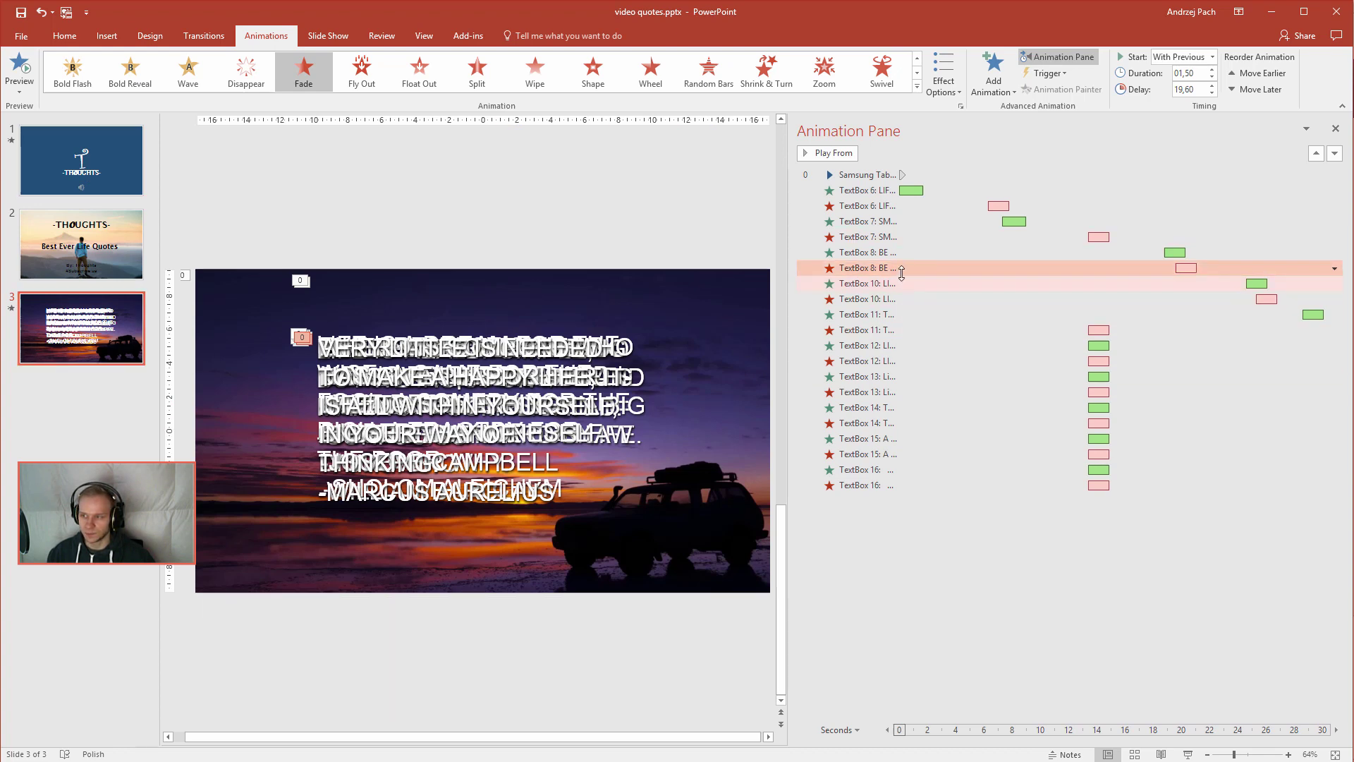
Step: Raise the Delay of TextBox 11's exit through TextBox 16 to push them later
left_click(910, 329)
left_click(931, 484, "shift")
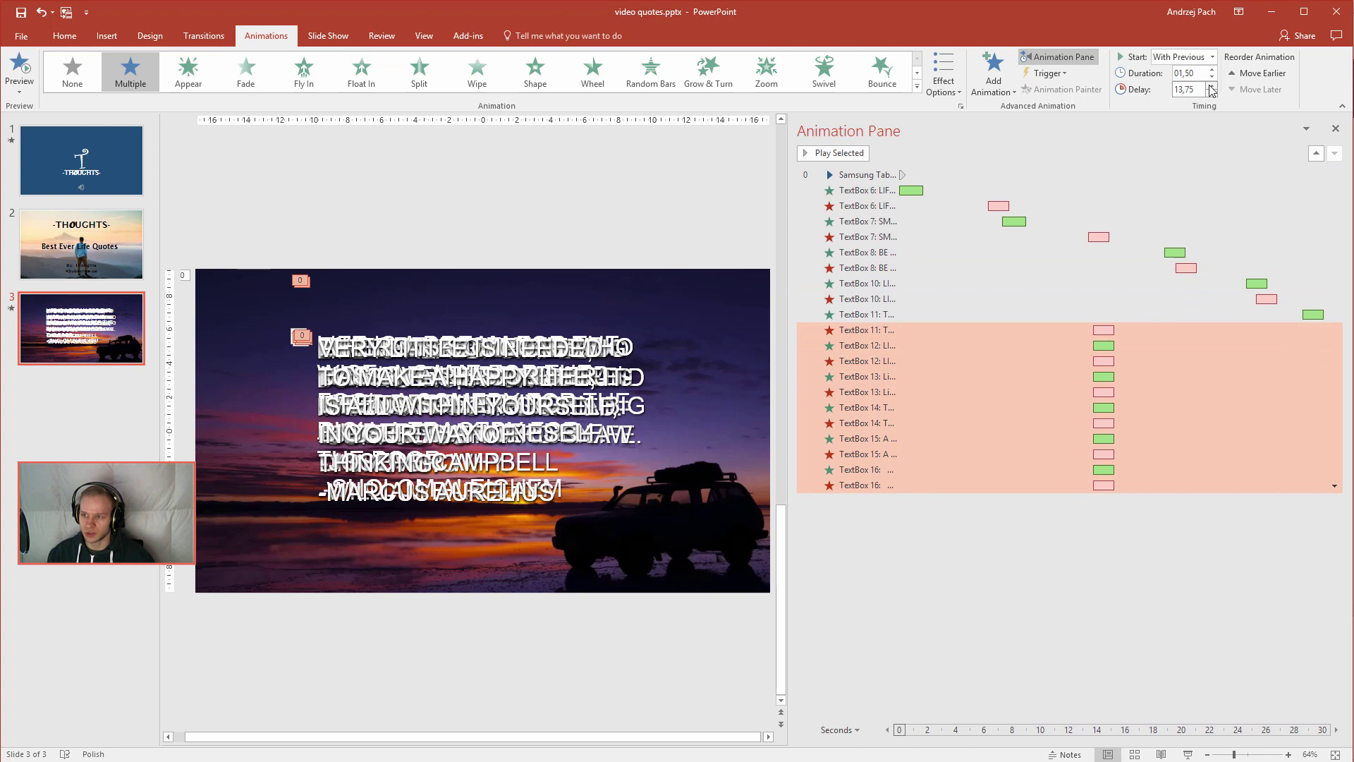
left_click_drag(1210, 86, 1211, 86)
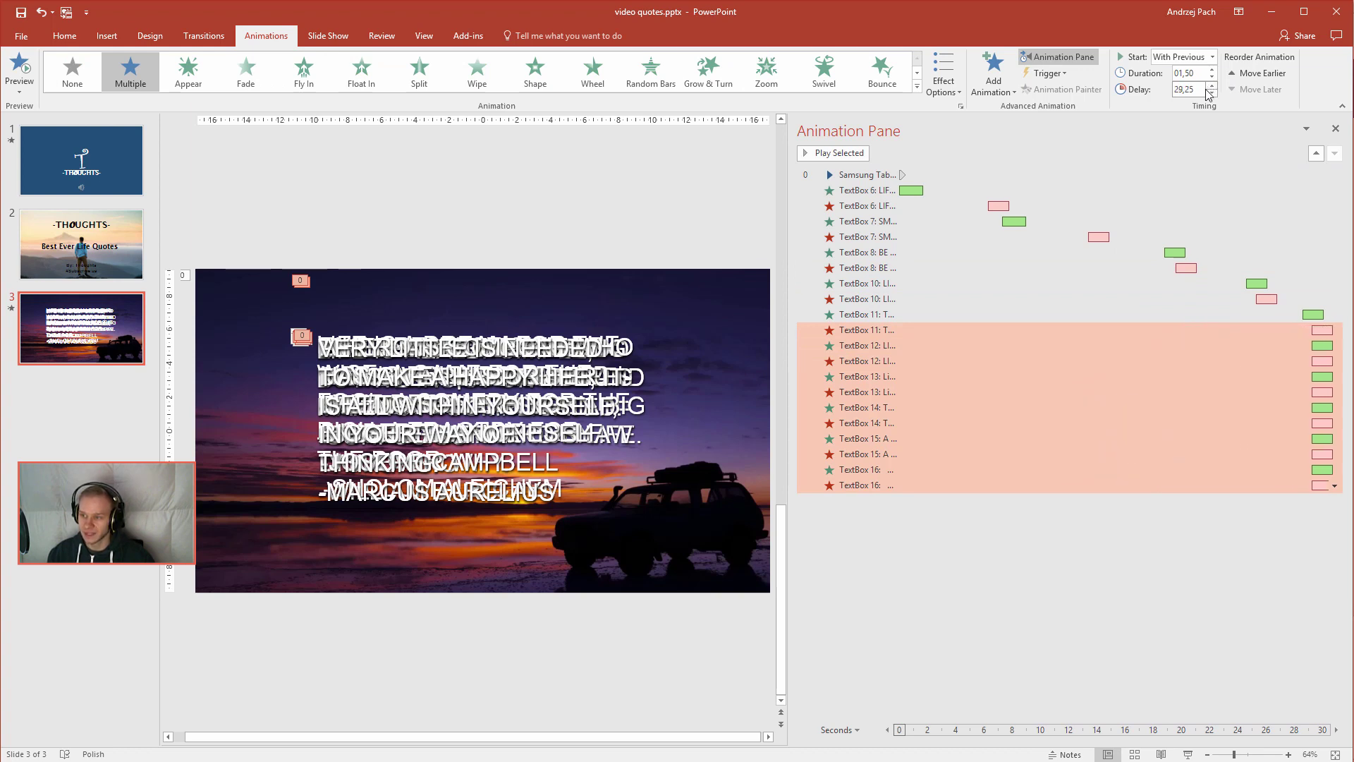
left_click_drag(901, 728, 1236, 730)
Step: Raise the Delay of the TextBox 12 through 16 fades to push them further
left_click(916, 346)
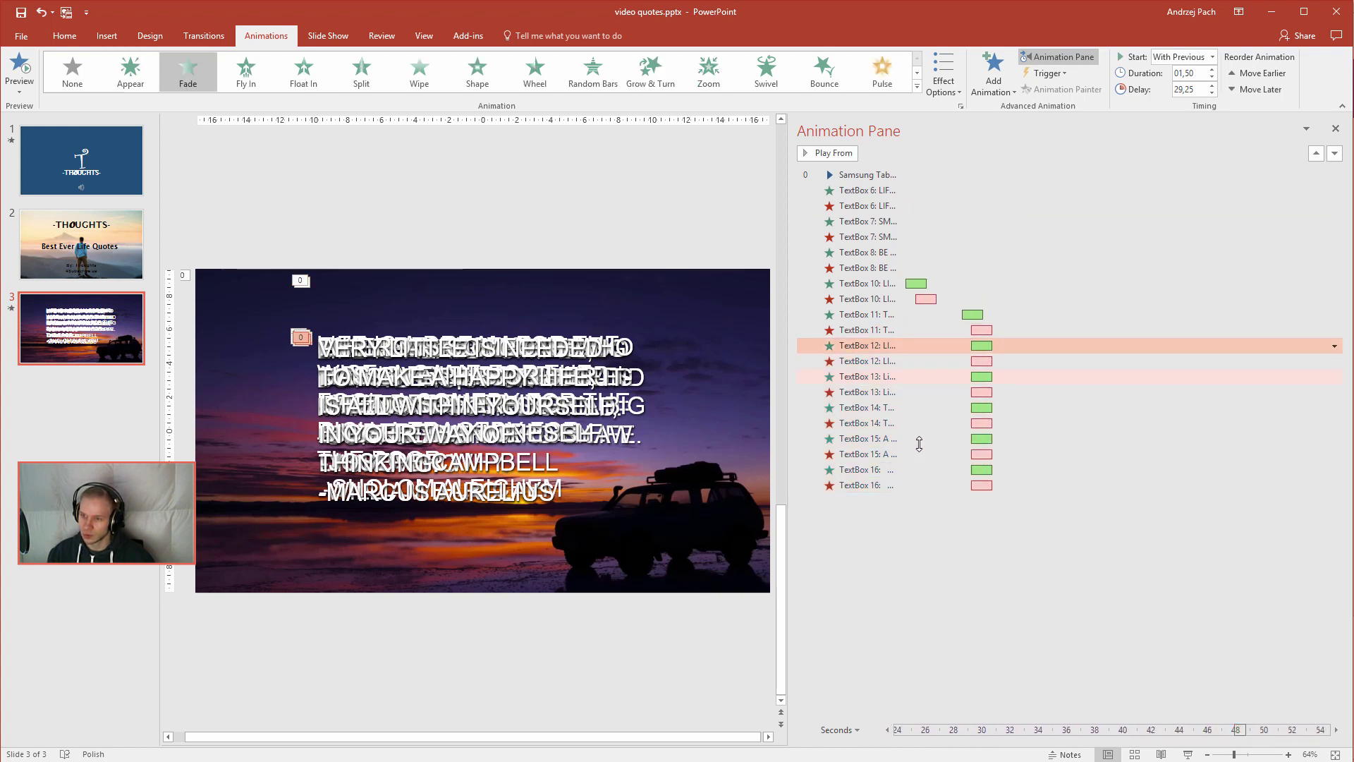
left_click(911, 485, "shift")
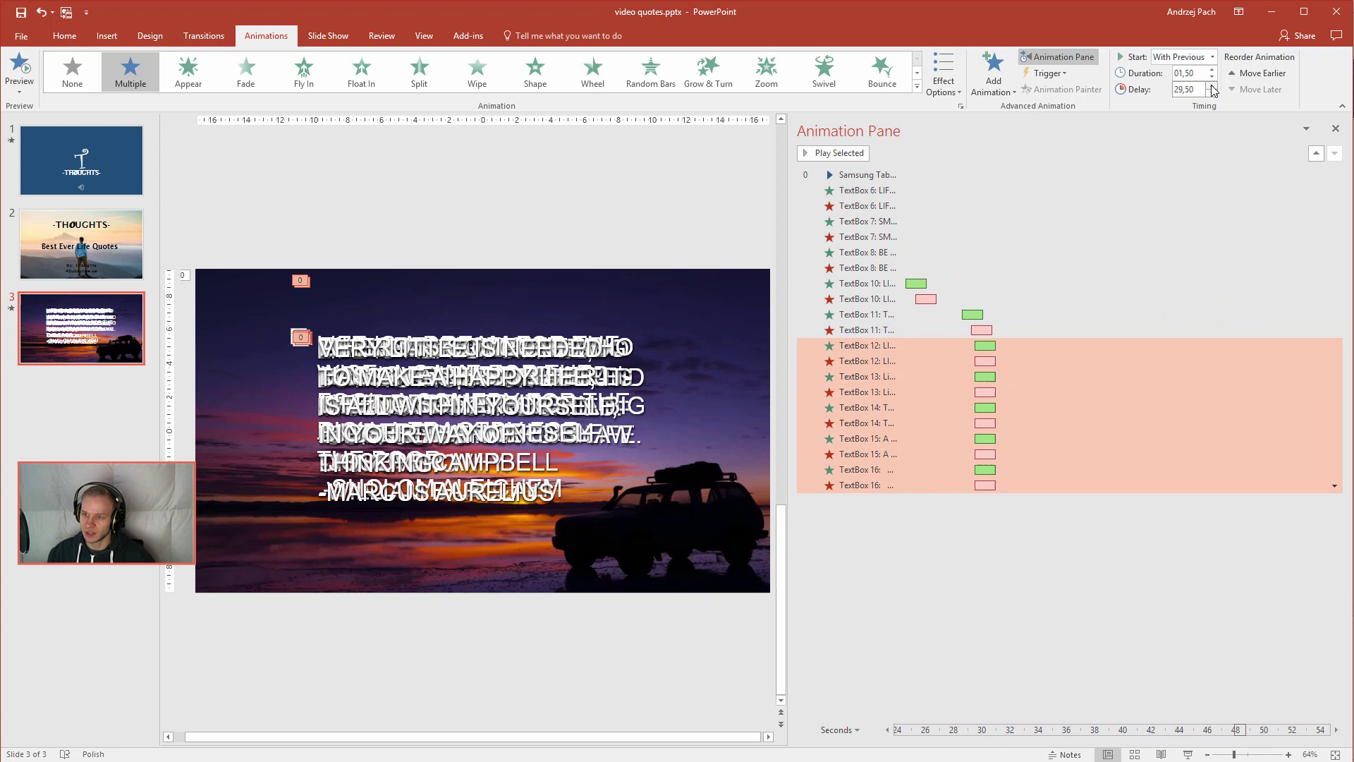
left_click_drag(1212, 86, 1212, 86)
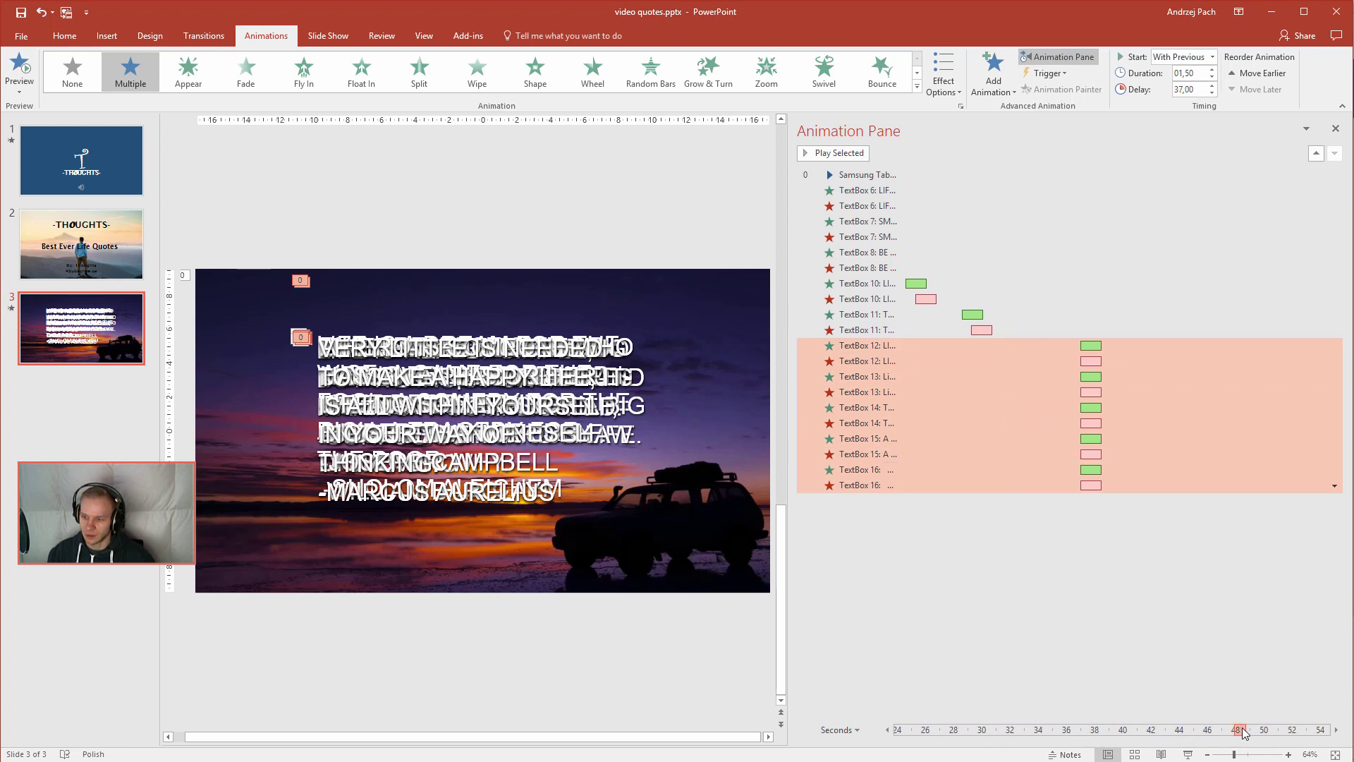
scroll(1241, 733, "right", 2)
Step: Delay the TextBox 13–16 fades to start around 46 s, then deselect all animations
left_click(921, 349, "ctrl")
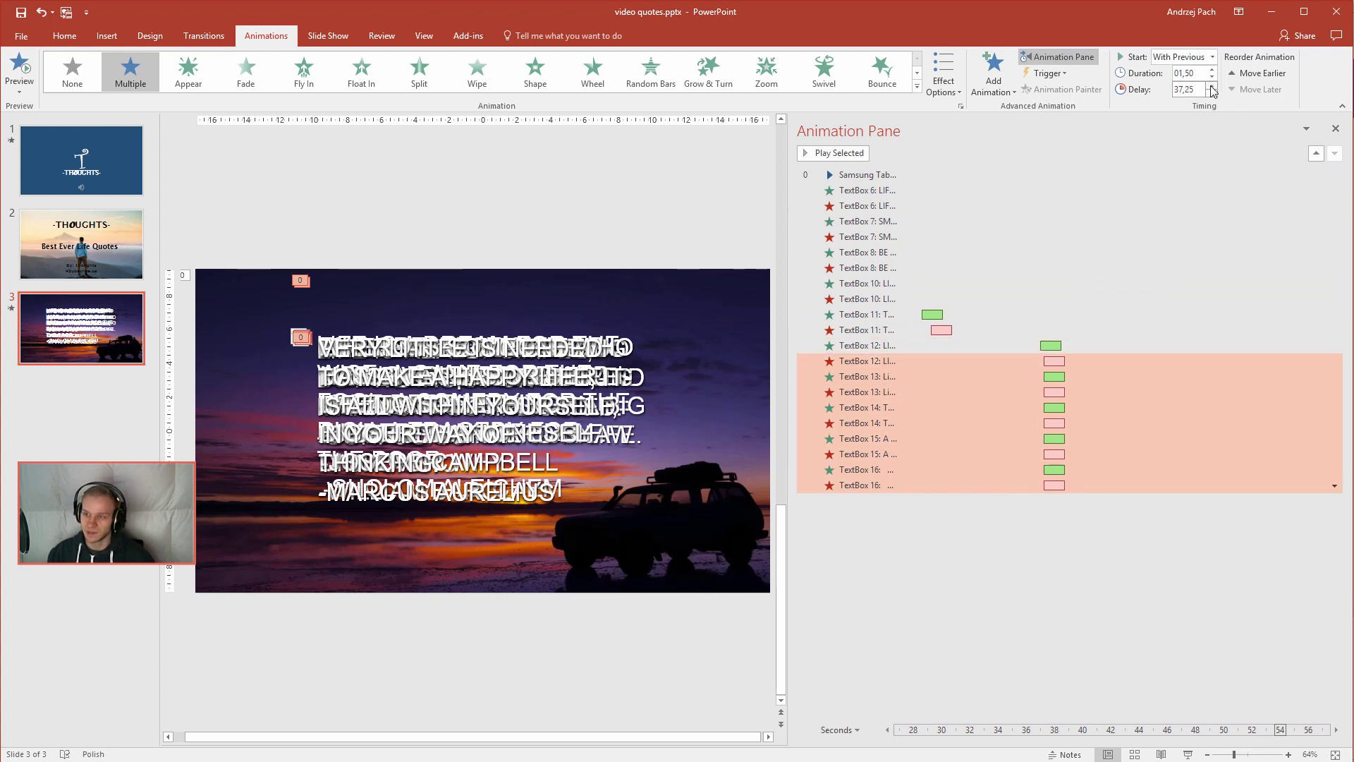
left_click(945, 360, "ctrl")
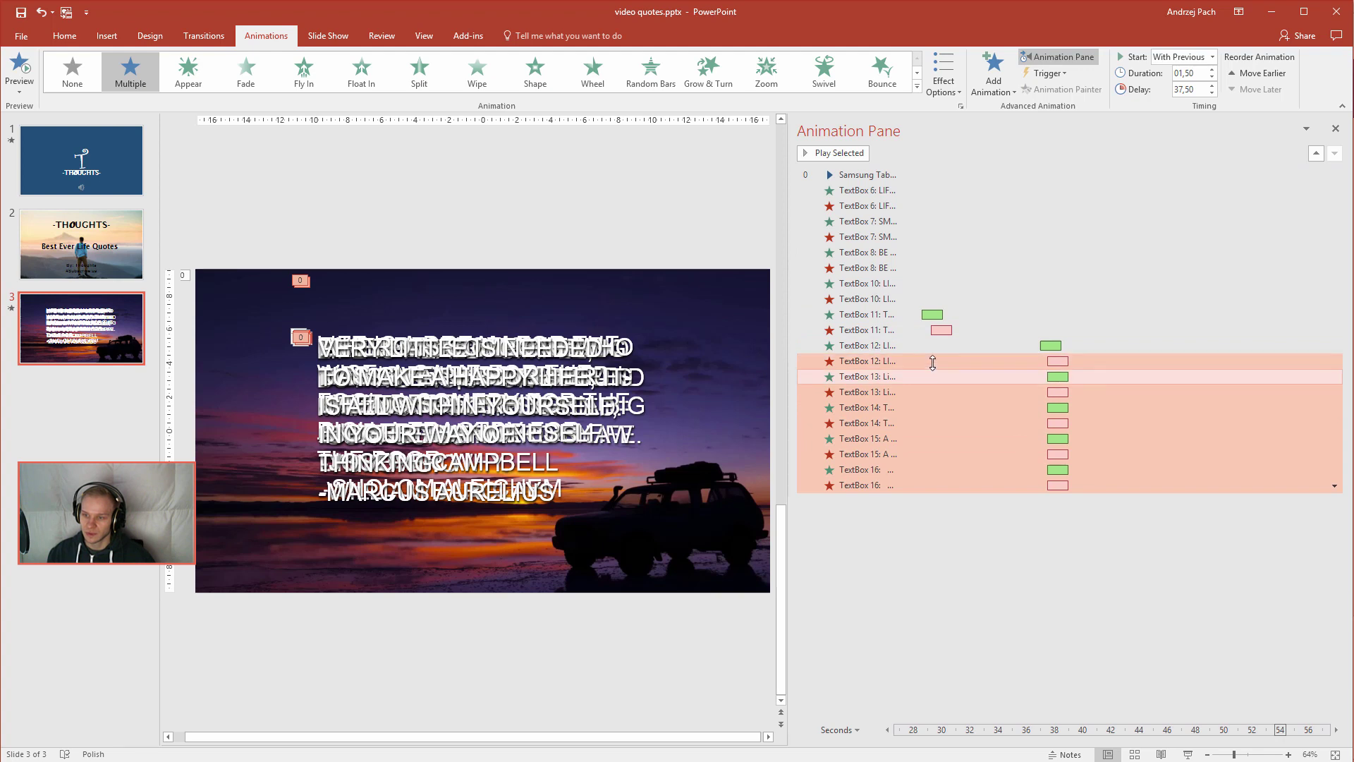
left_click(1212, 85)
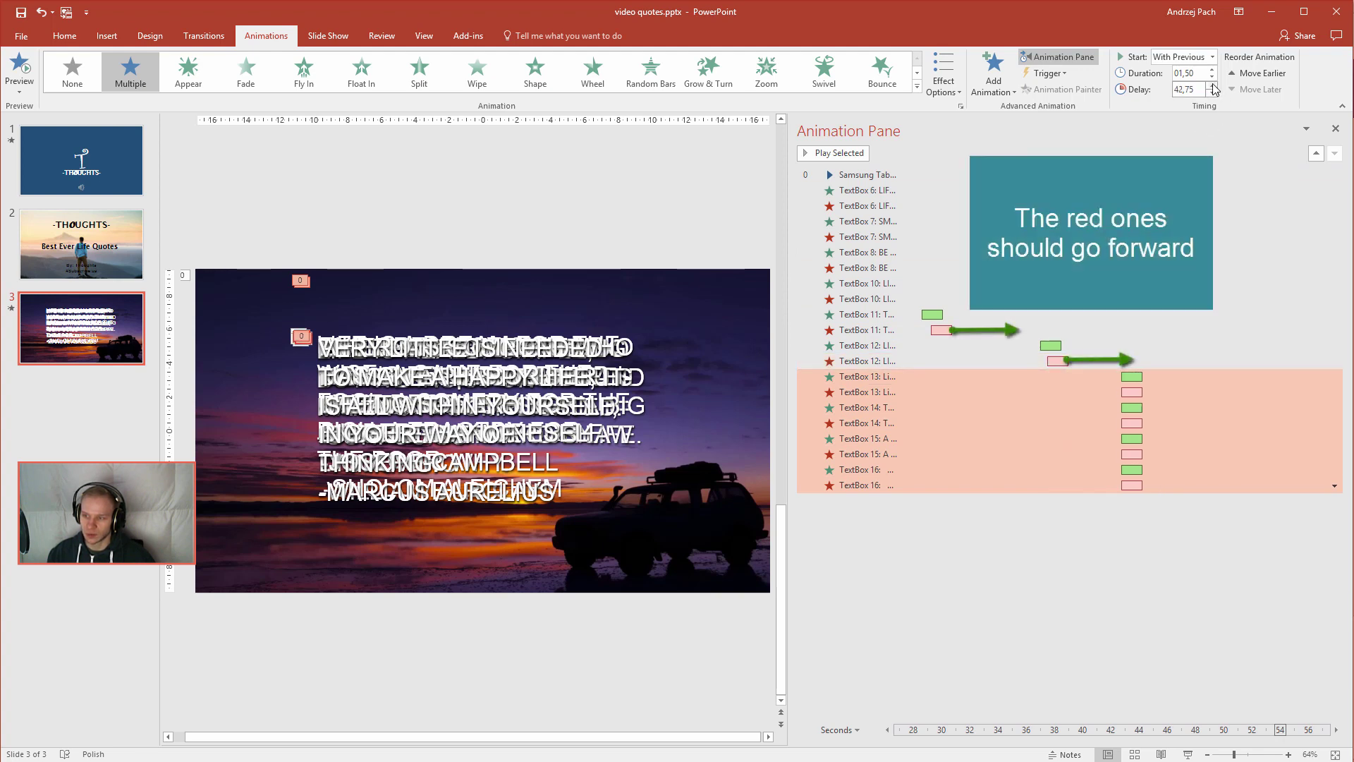
left_click(1212, 85)
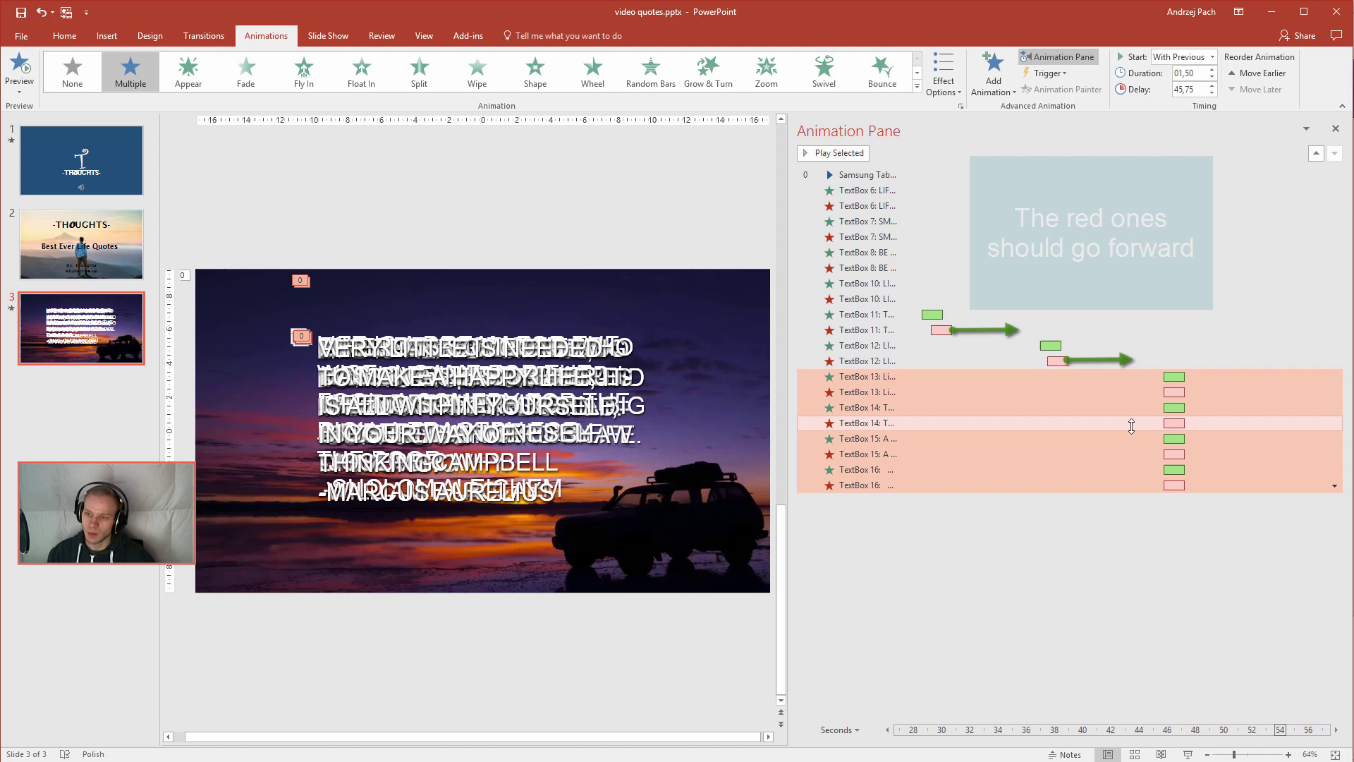
left_click(531, 676)
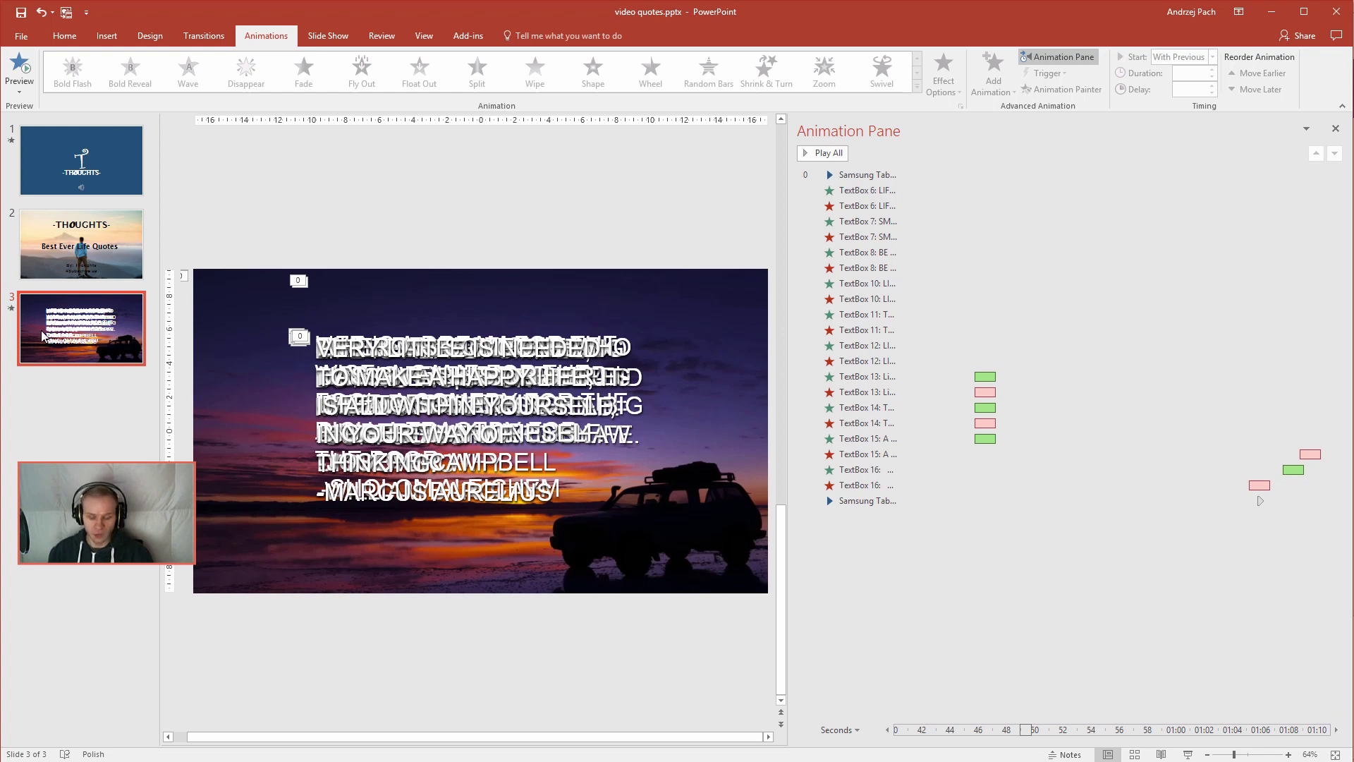
mouse_move(367, 447)
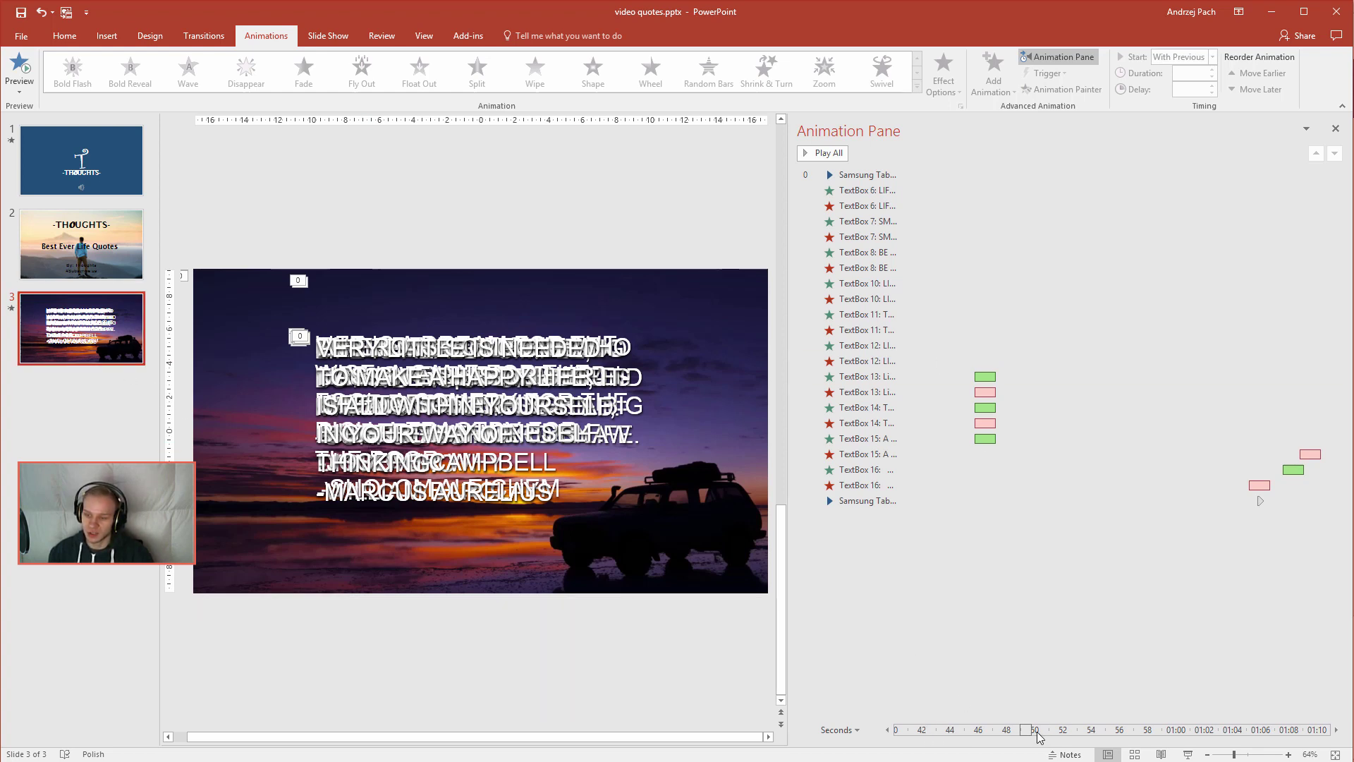
left_click_drag(1037, 737, 900, 734)
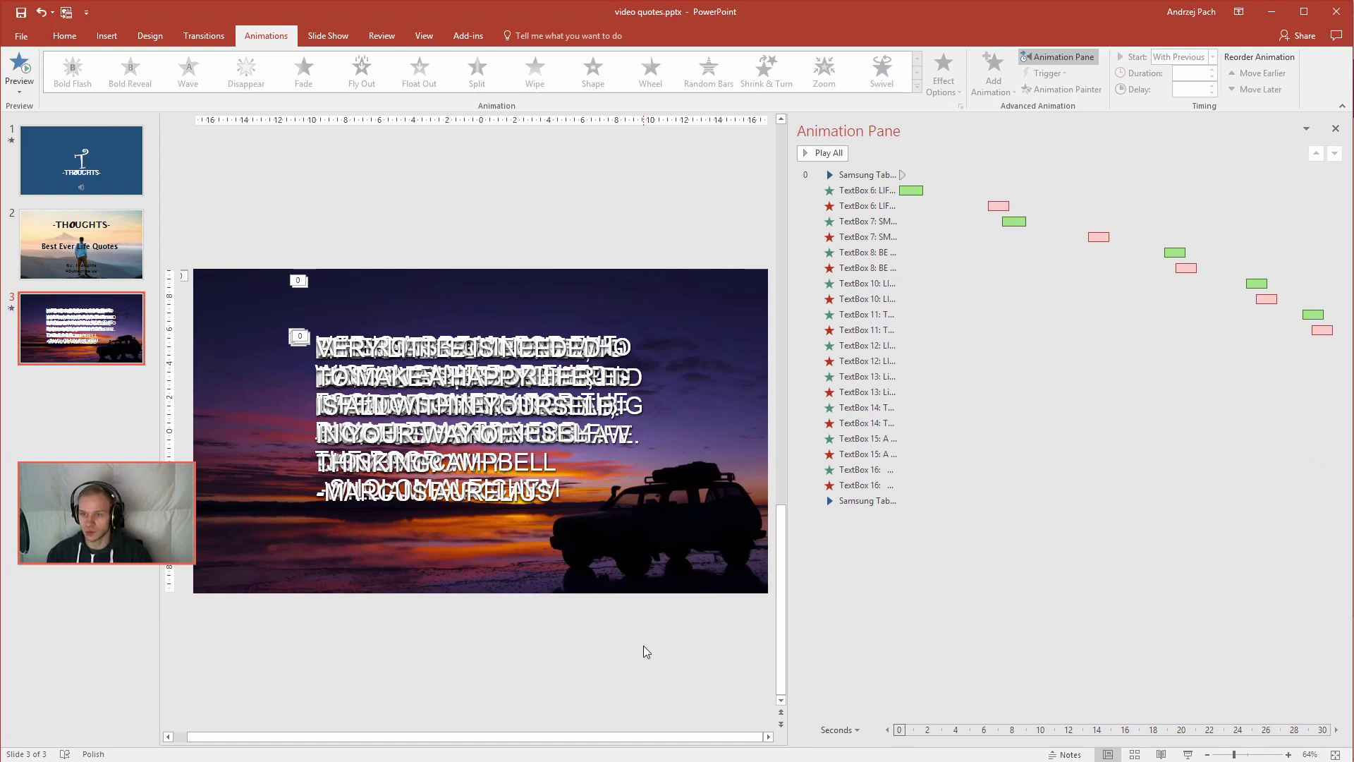